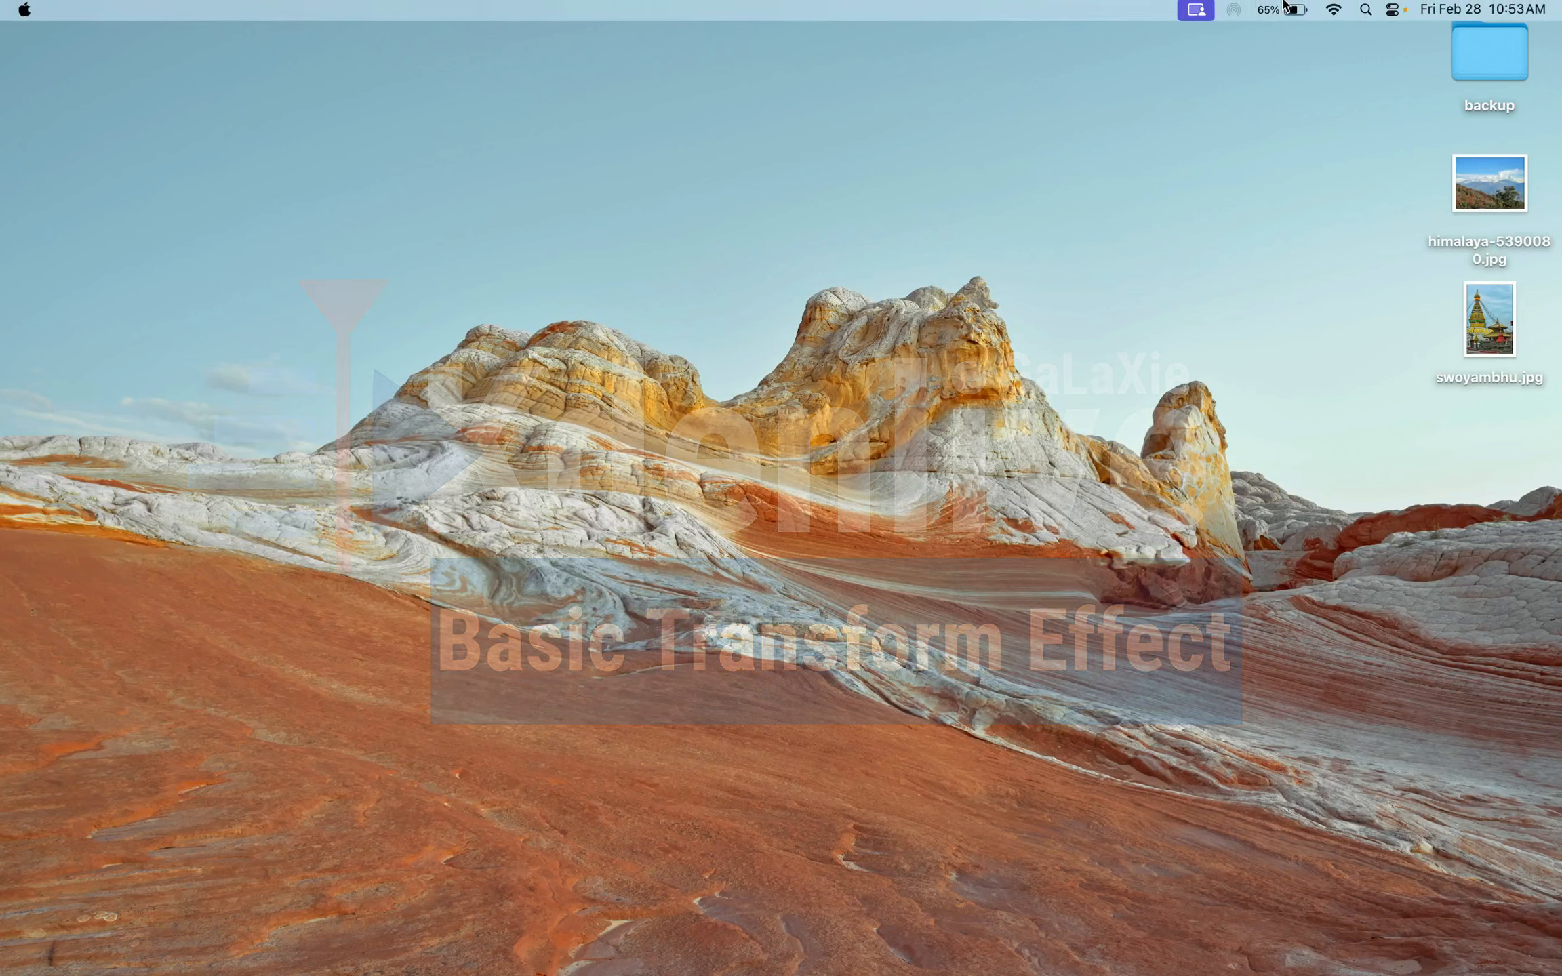
Find Kdenlive through a system search and launch it
{"action": "left_click", "coordinate": [1365, 13]}
{"action": "type", "text": "kden"}
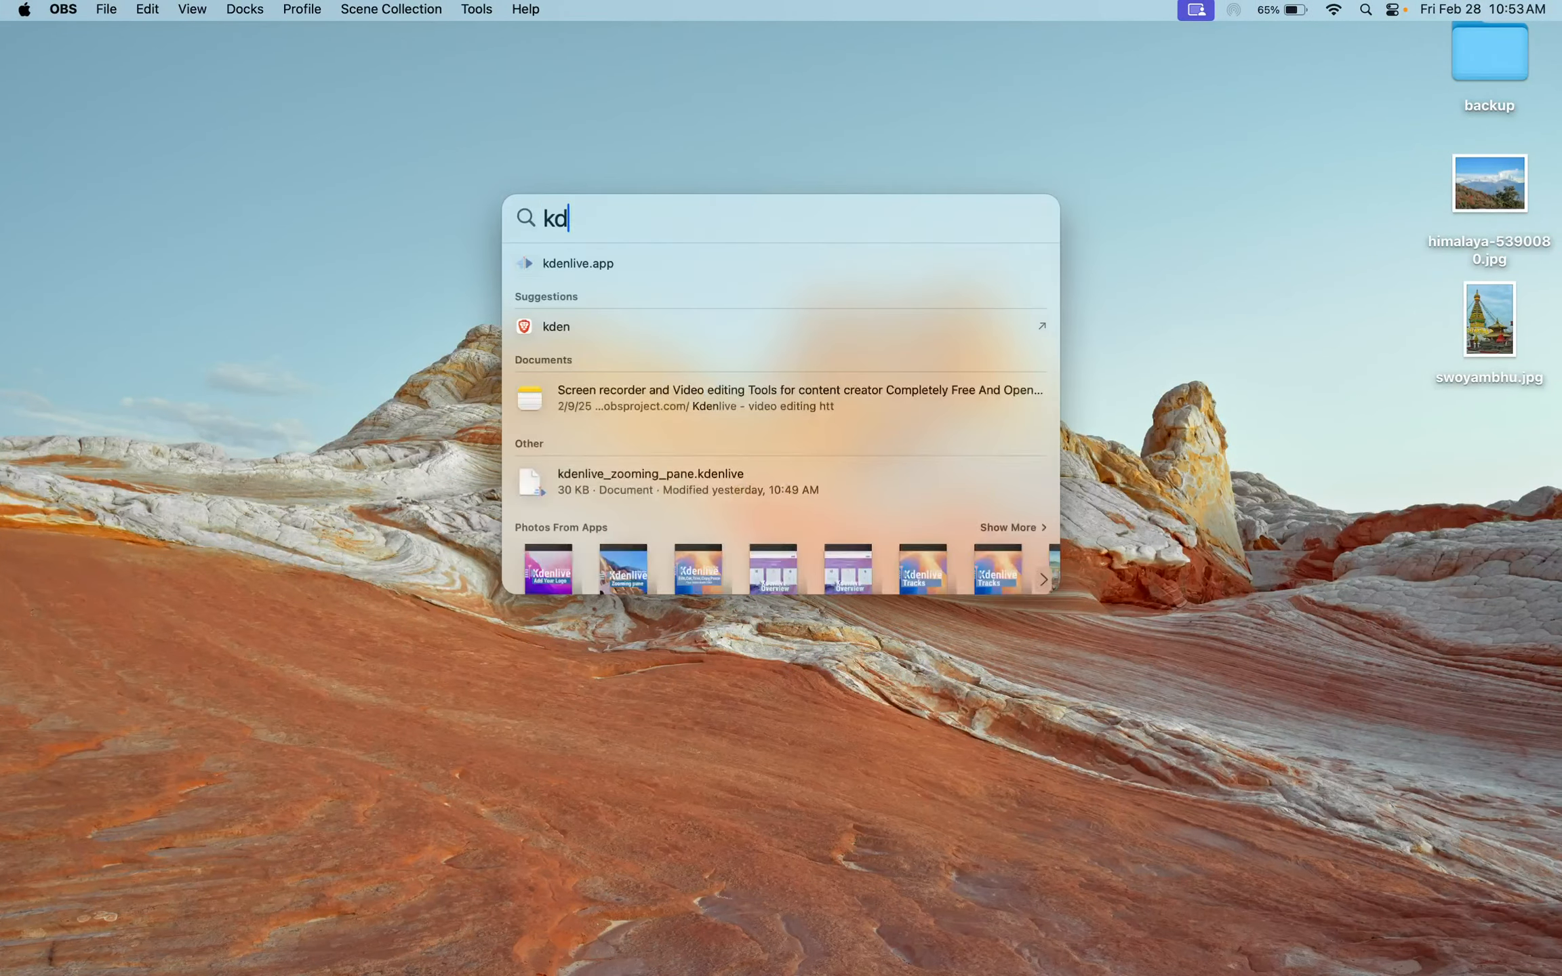
{"action": "key", "text": "Return"}
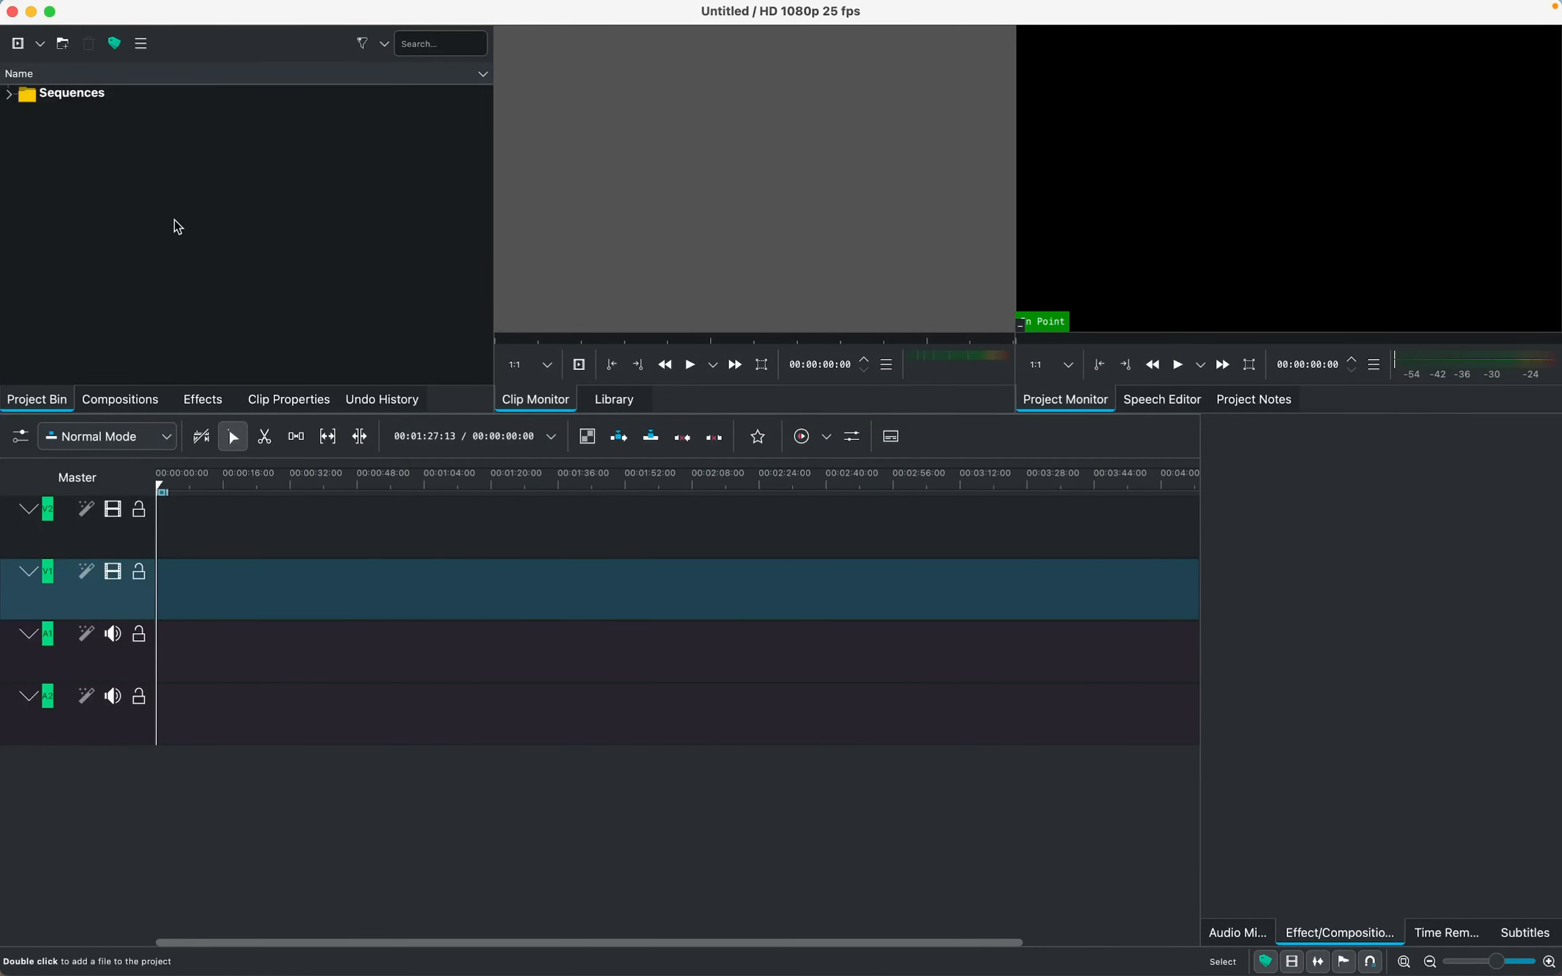
Import sample2_video.mp4 from the sample2 folder in Movies into the project bin, then close the file browser
{"action": "mouse_move", "coordinate": [459, 947]}
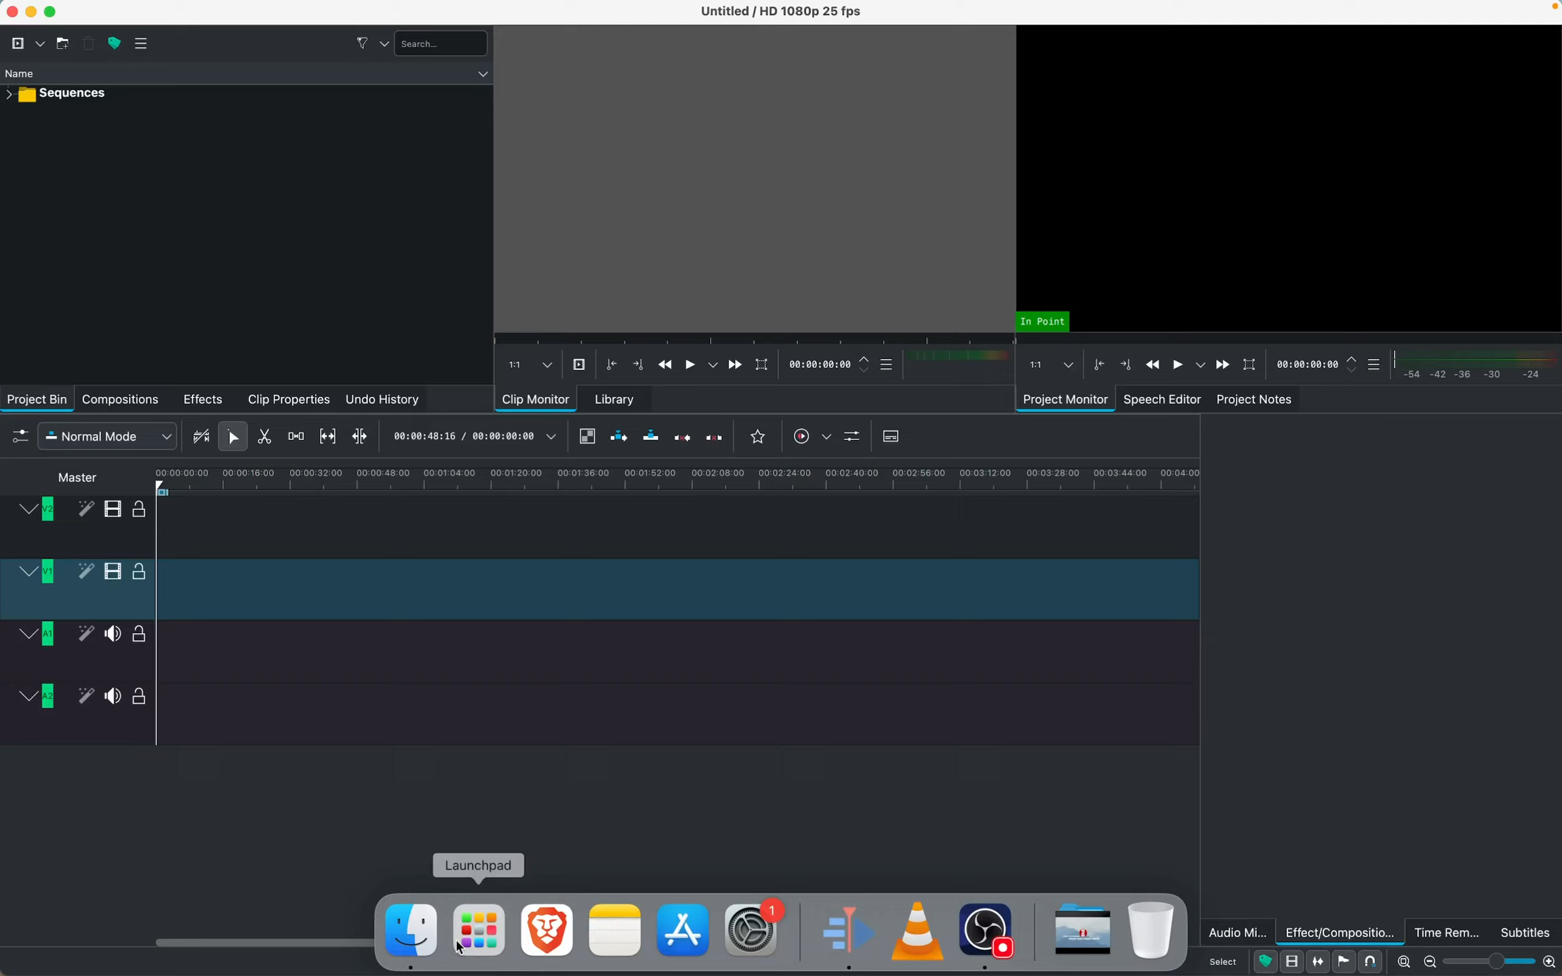
{"action": "left_click", "coordinate": [411, 930]}
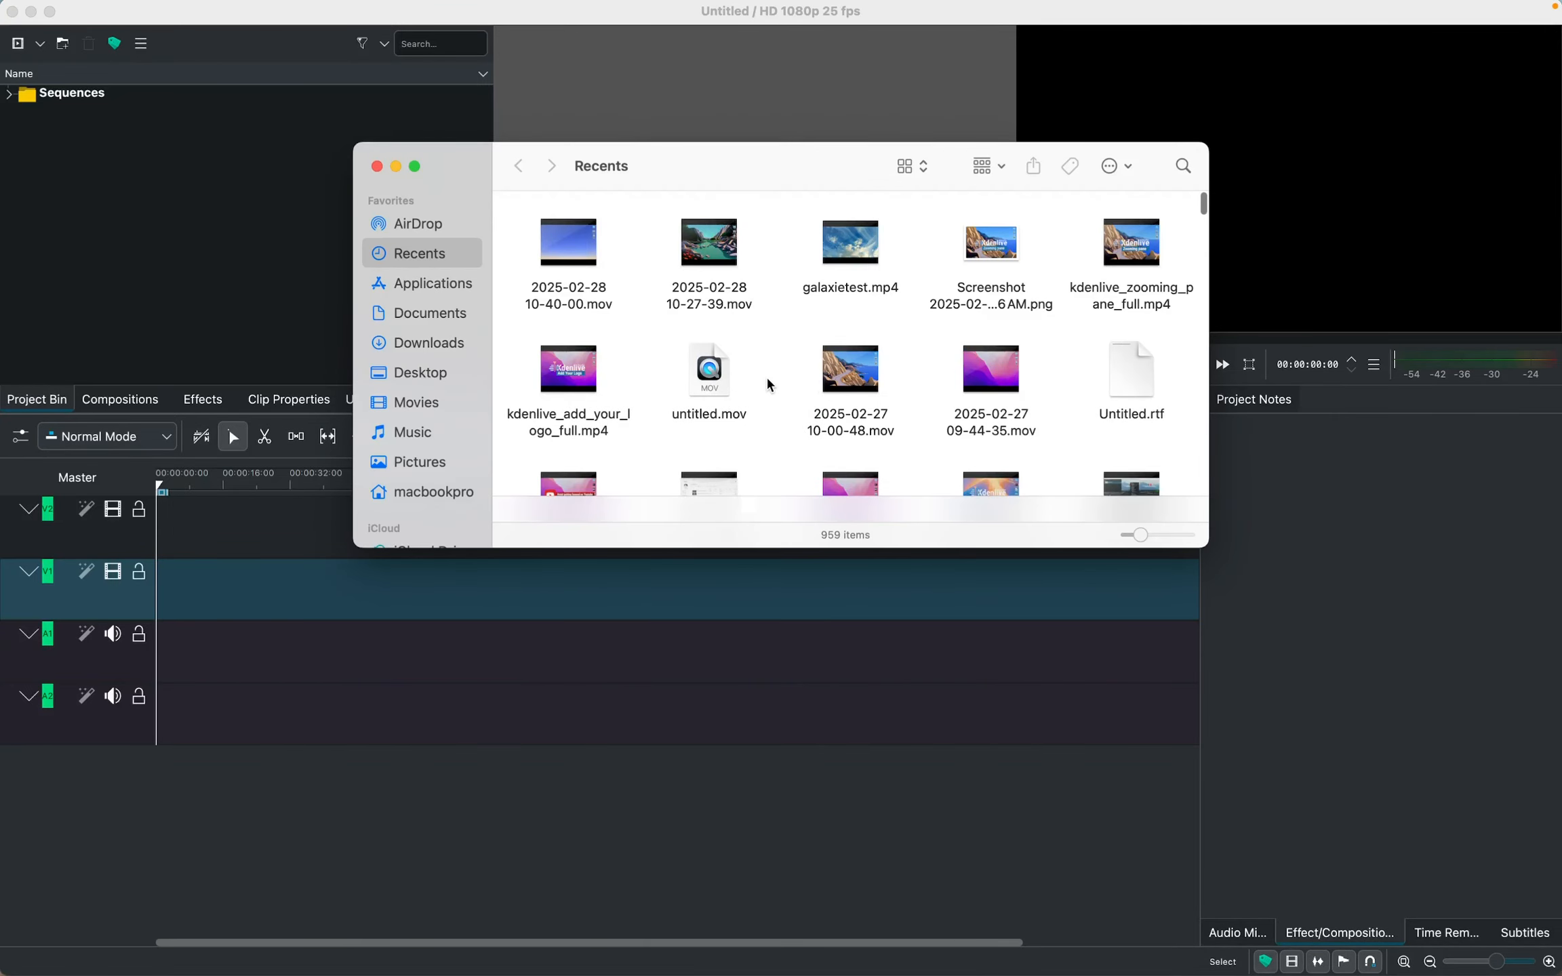
{"action": "left_click", "coordinate": [444, 402]}
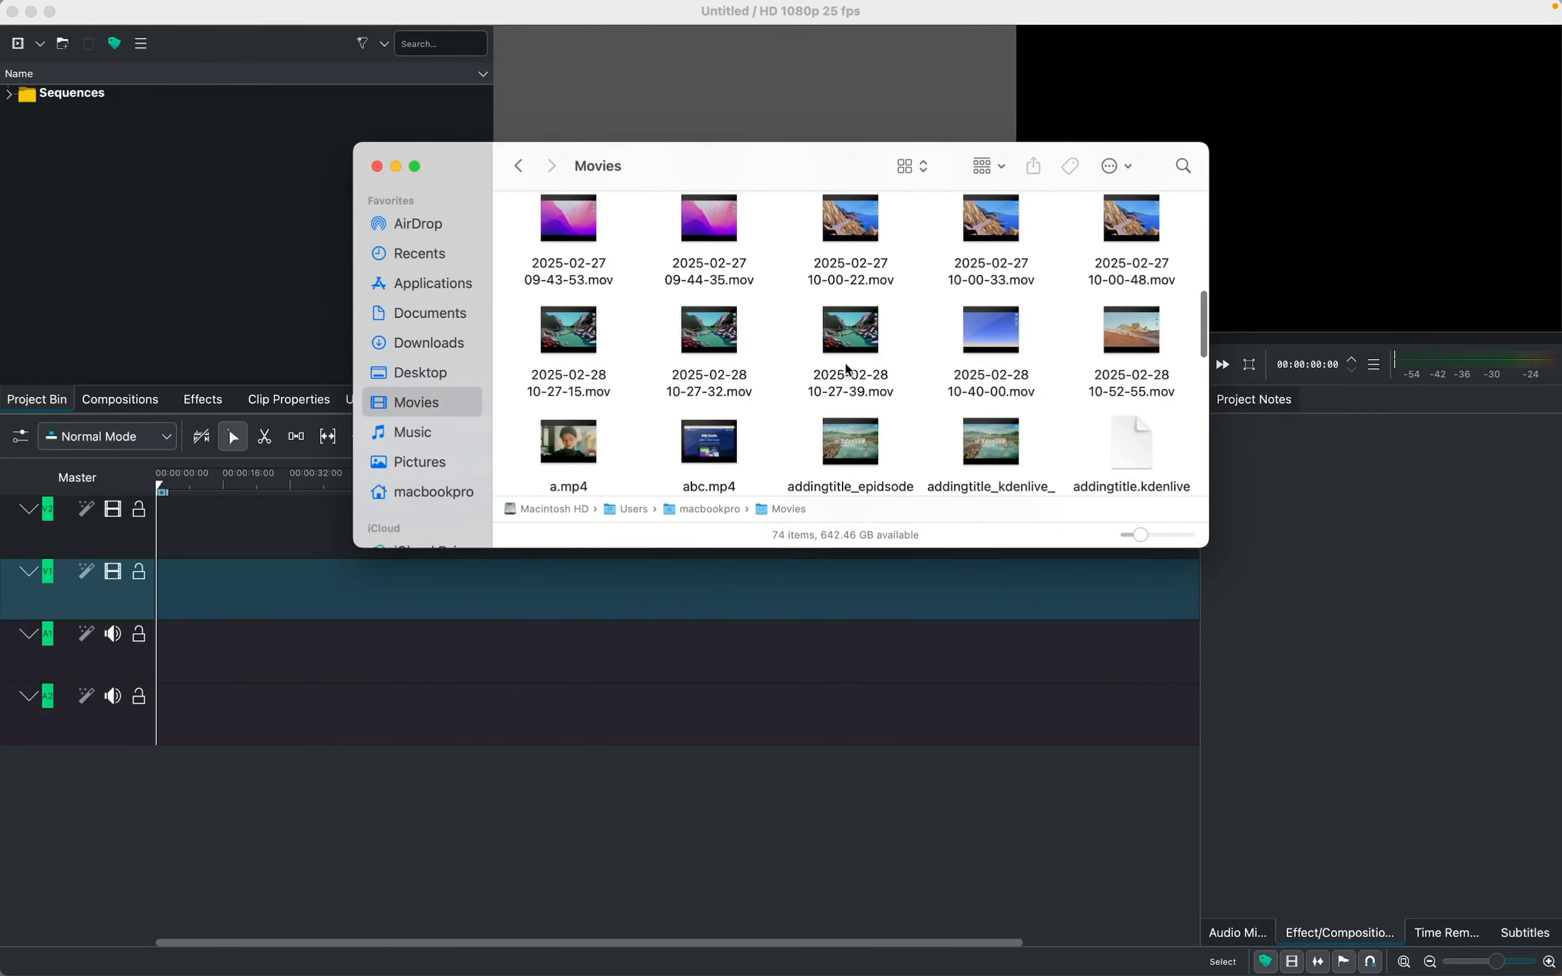
{"action": "scroll", "coordinate": [846, 370], "scroll_direction": "down", "scroll_amount": 10}
{"action": "scroll", "coordinate": [1110, 270], "scroll_direction": "up", "scroll_amount": 2}
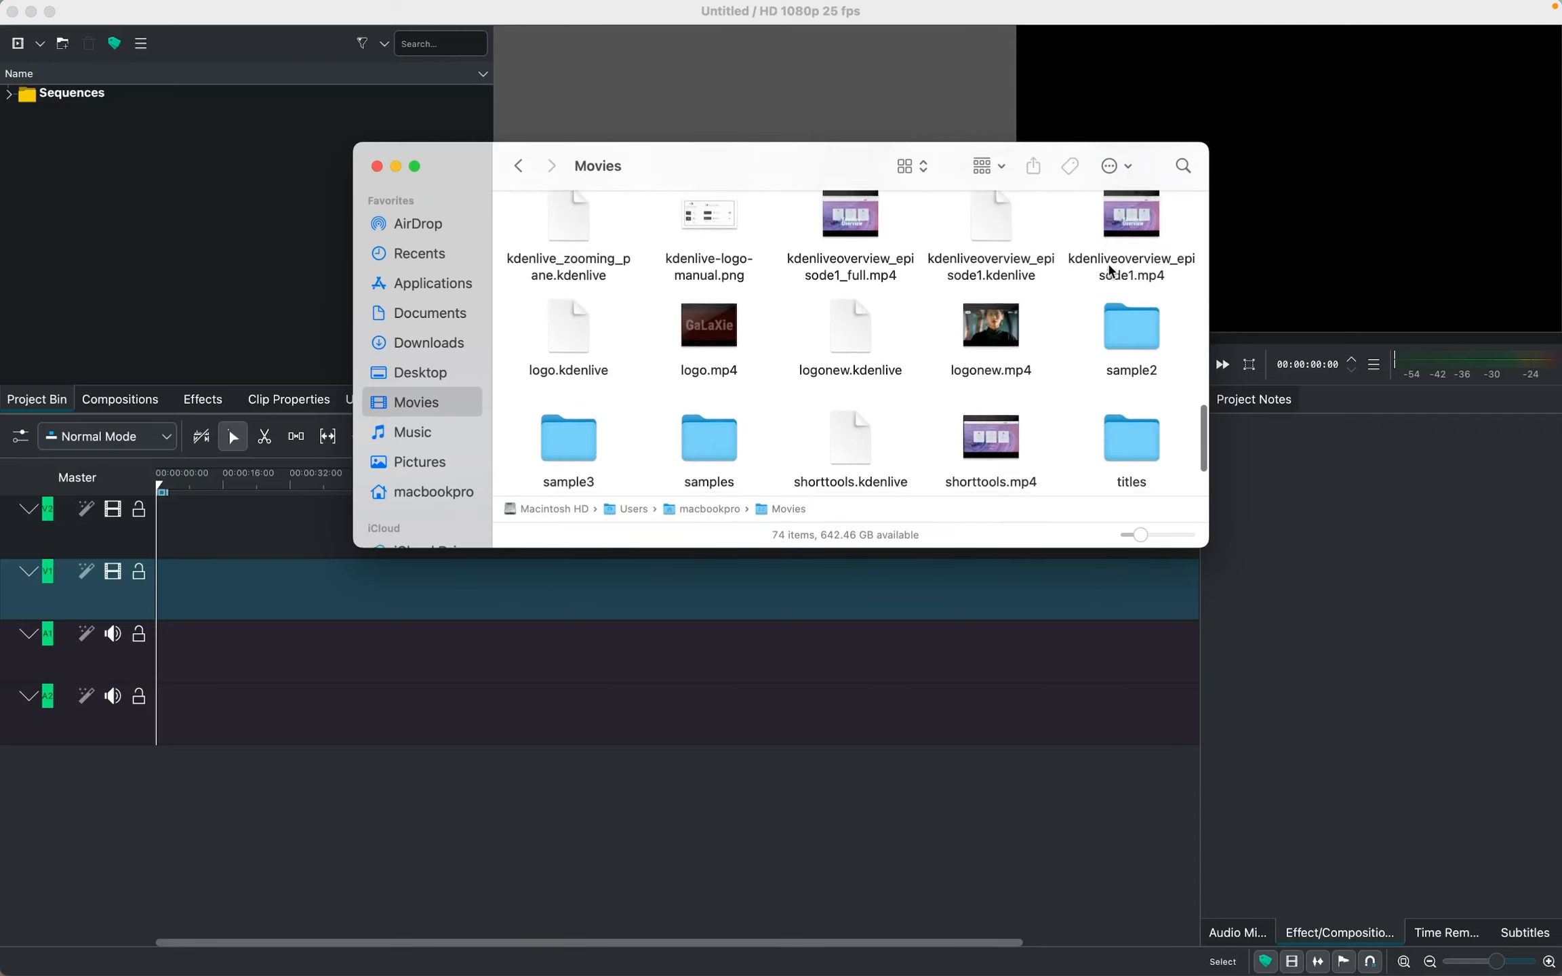
{"action": "scroll", "coordinate": [1110, 270], "scroll_direction": "up", "scroll_amount": 2}
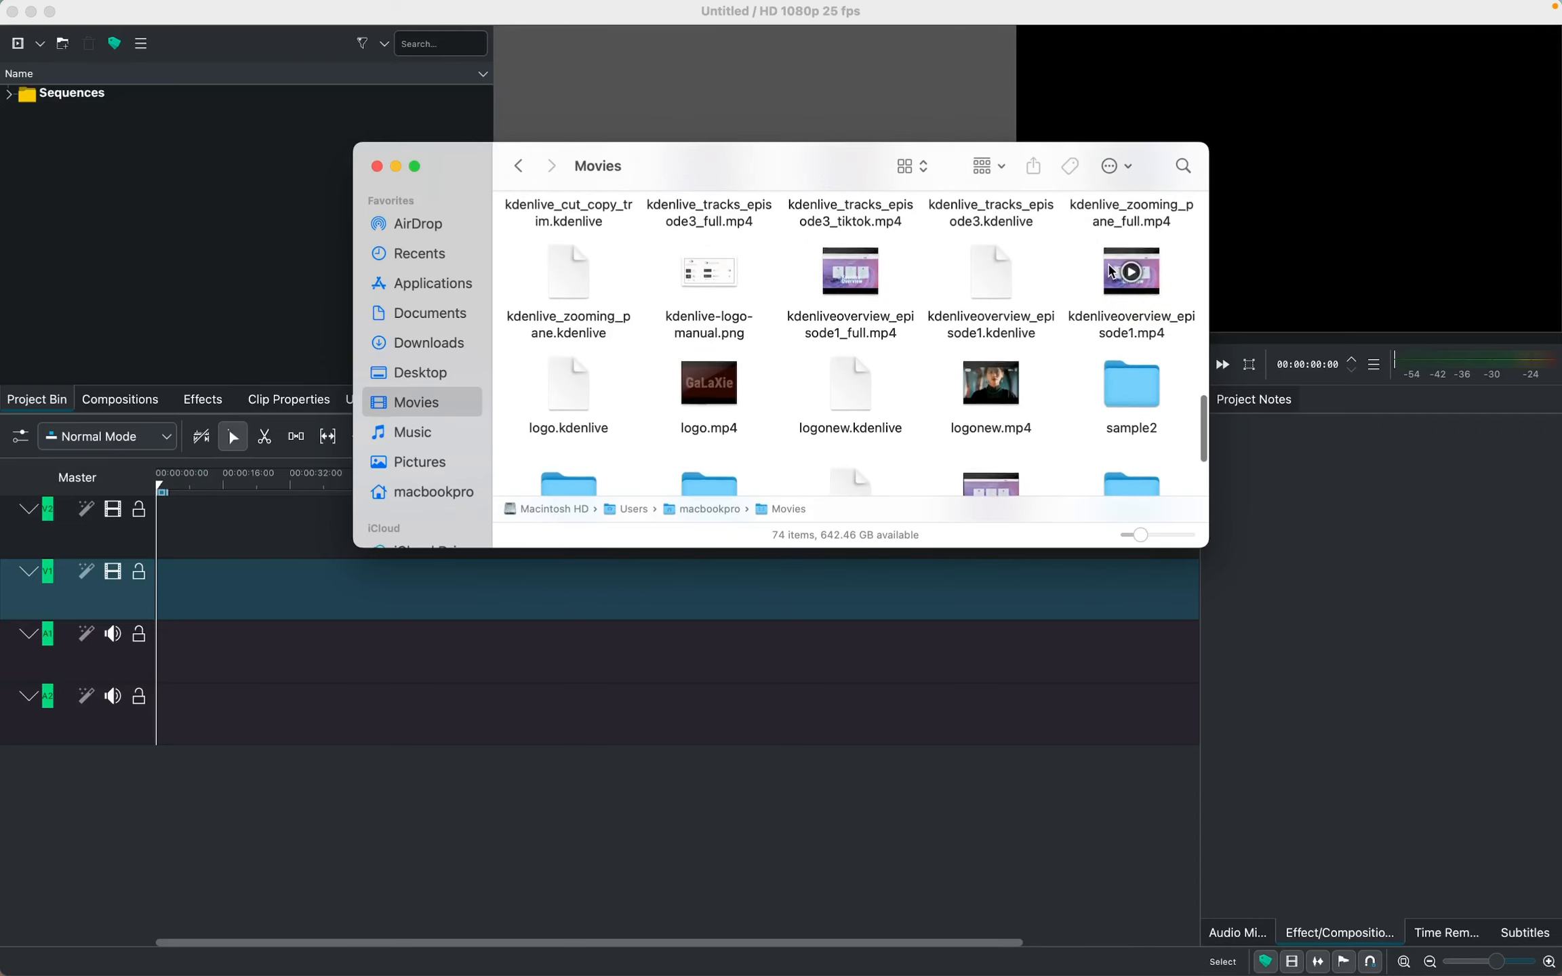
{"action": "double_click", "coordinate": [1128, 395]}
{"action": "left_click", "coordinate": [861, 261]}
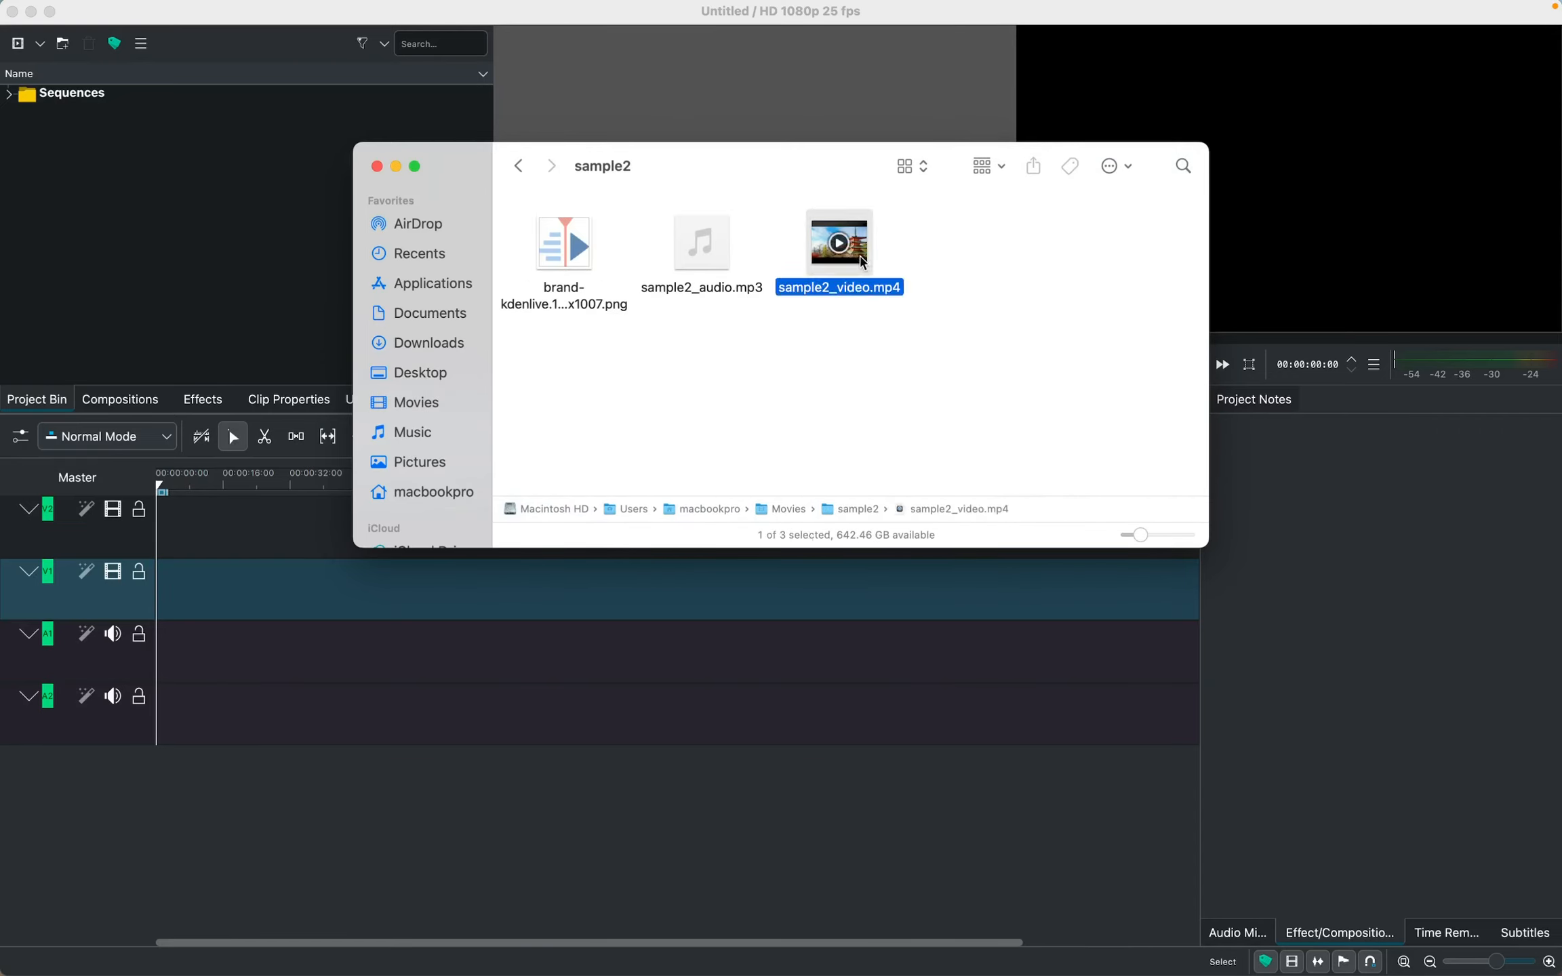
{"action": "left_click_drag", "start_coordinate": [861, 261], "coordinate": [102, 181]}
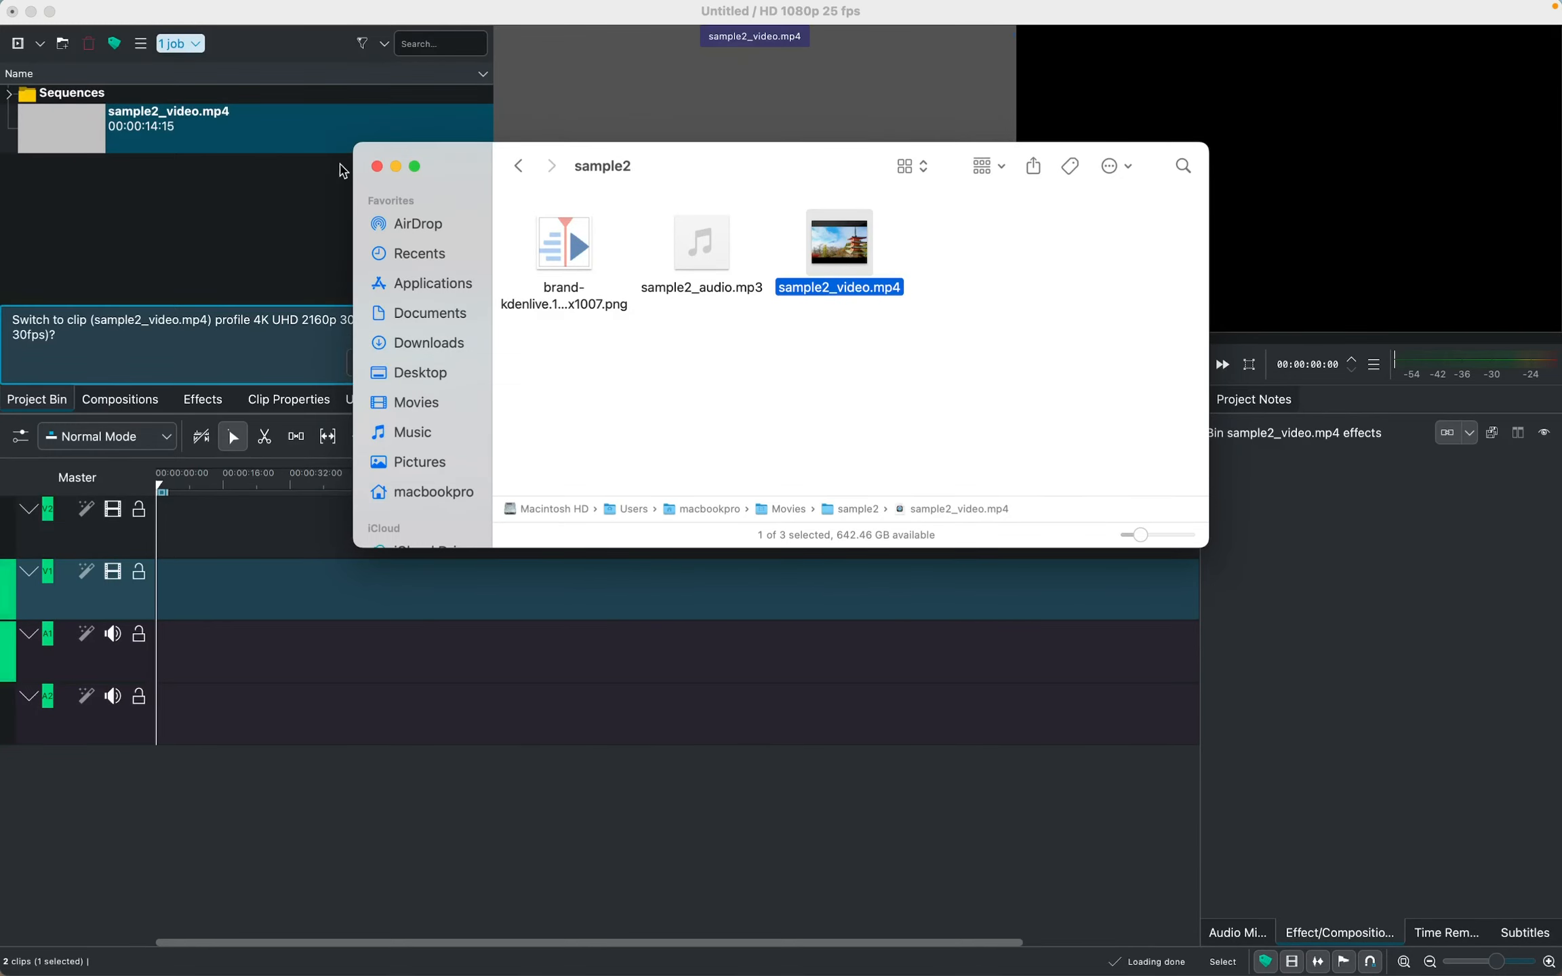
{"action": "left_click", "coordinate": [377, 167]}
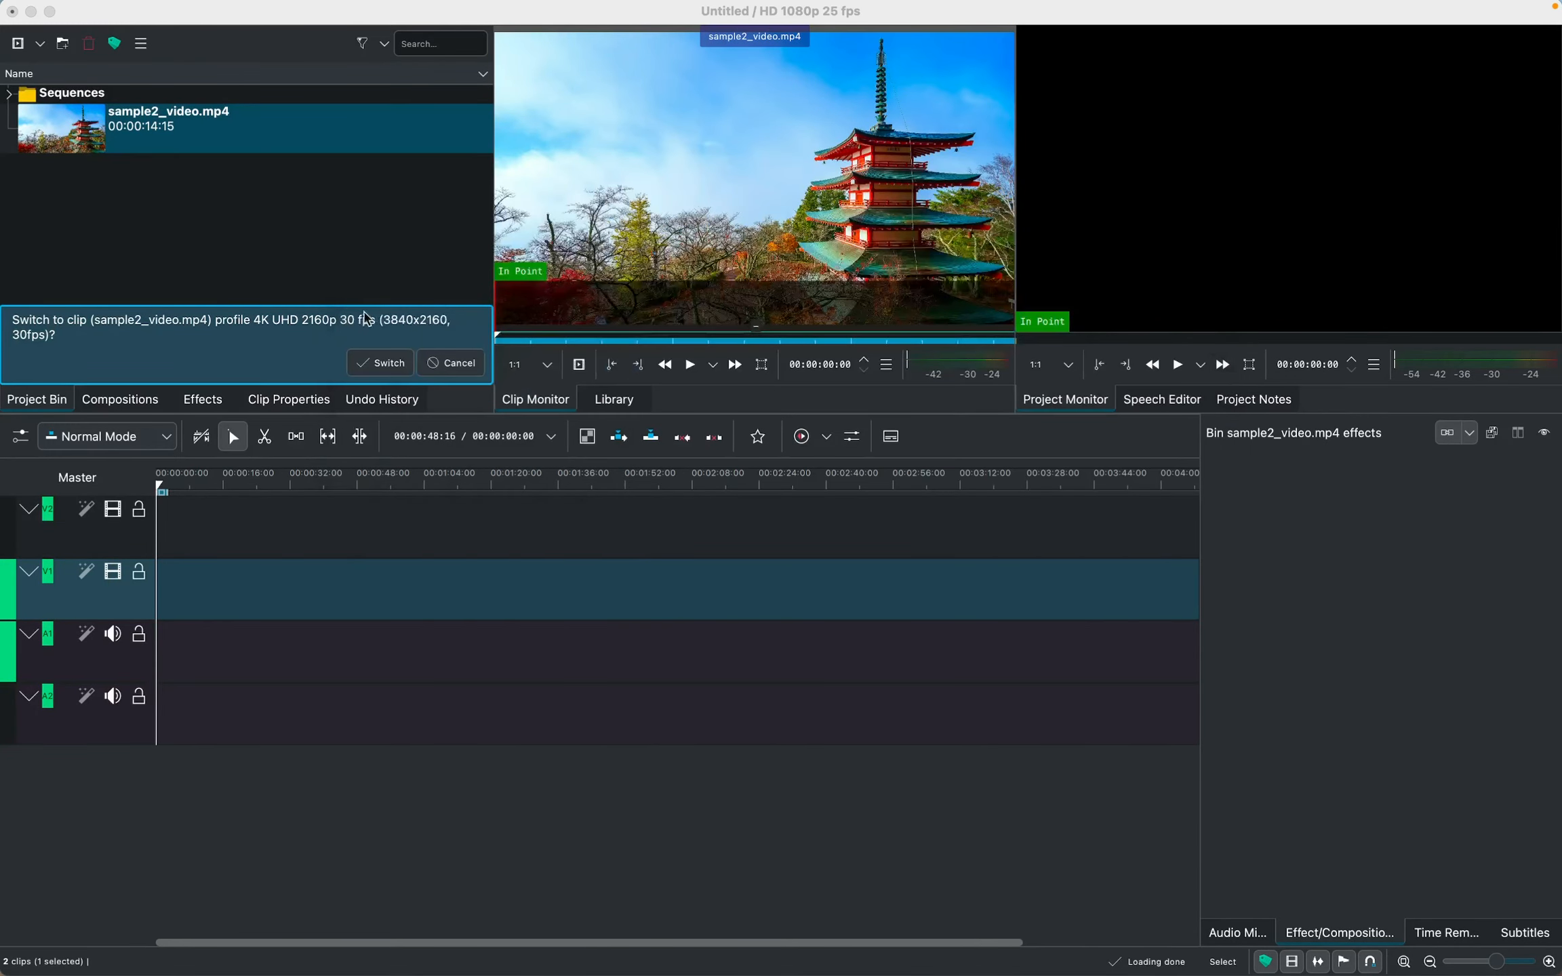
Switch the project to the clip's 4K UHD 2160p 30 fps profile and place sample2_video.mp4 at the start of track V1
{"action": "left_click", "coordinate": [367, 361]}
{"action": "left_click", "coordinate": [119, 133]}
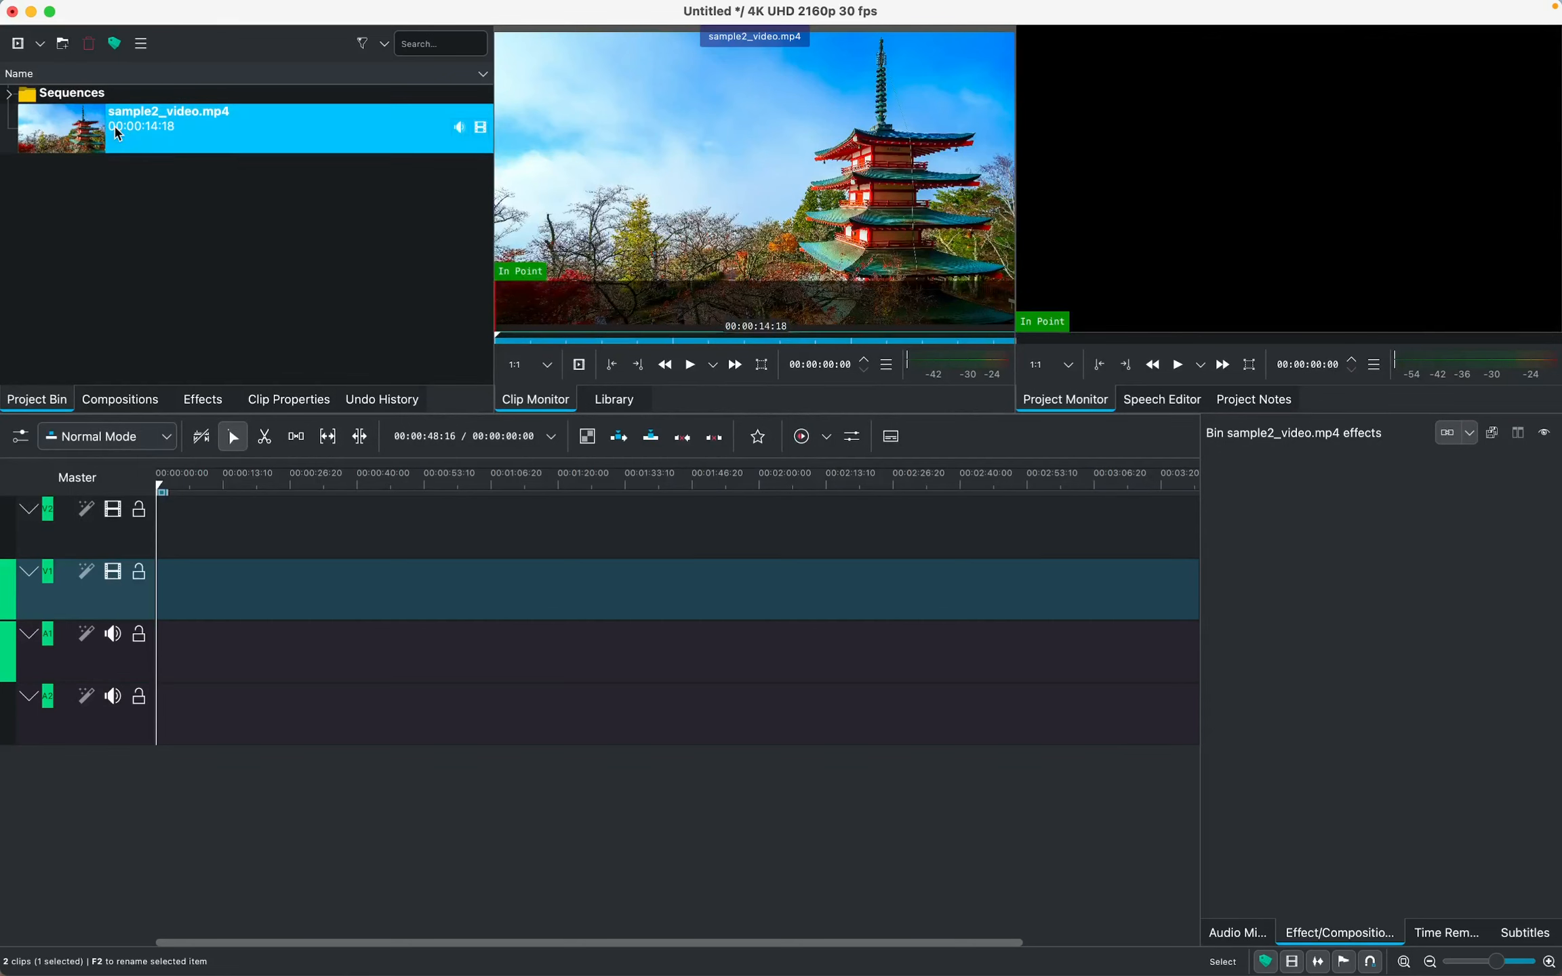
{"action": "left_click_drag", "start_coordinate": [118, 134], "coordinate": [156, 609]}
Import galaxietest.mp4 from the recent files into the project bin and close the file browser
{"action": "mouse_move", "coordinate": [749, 949]}
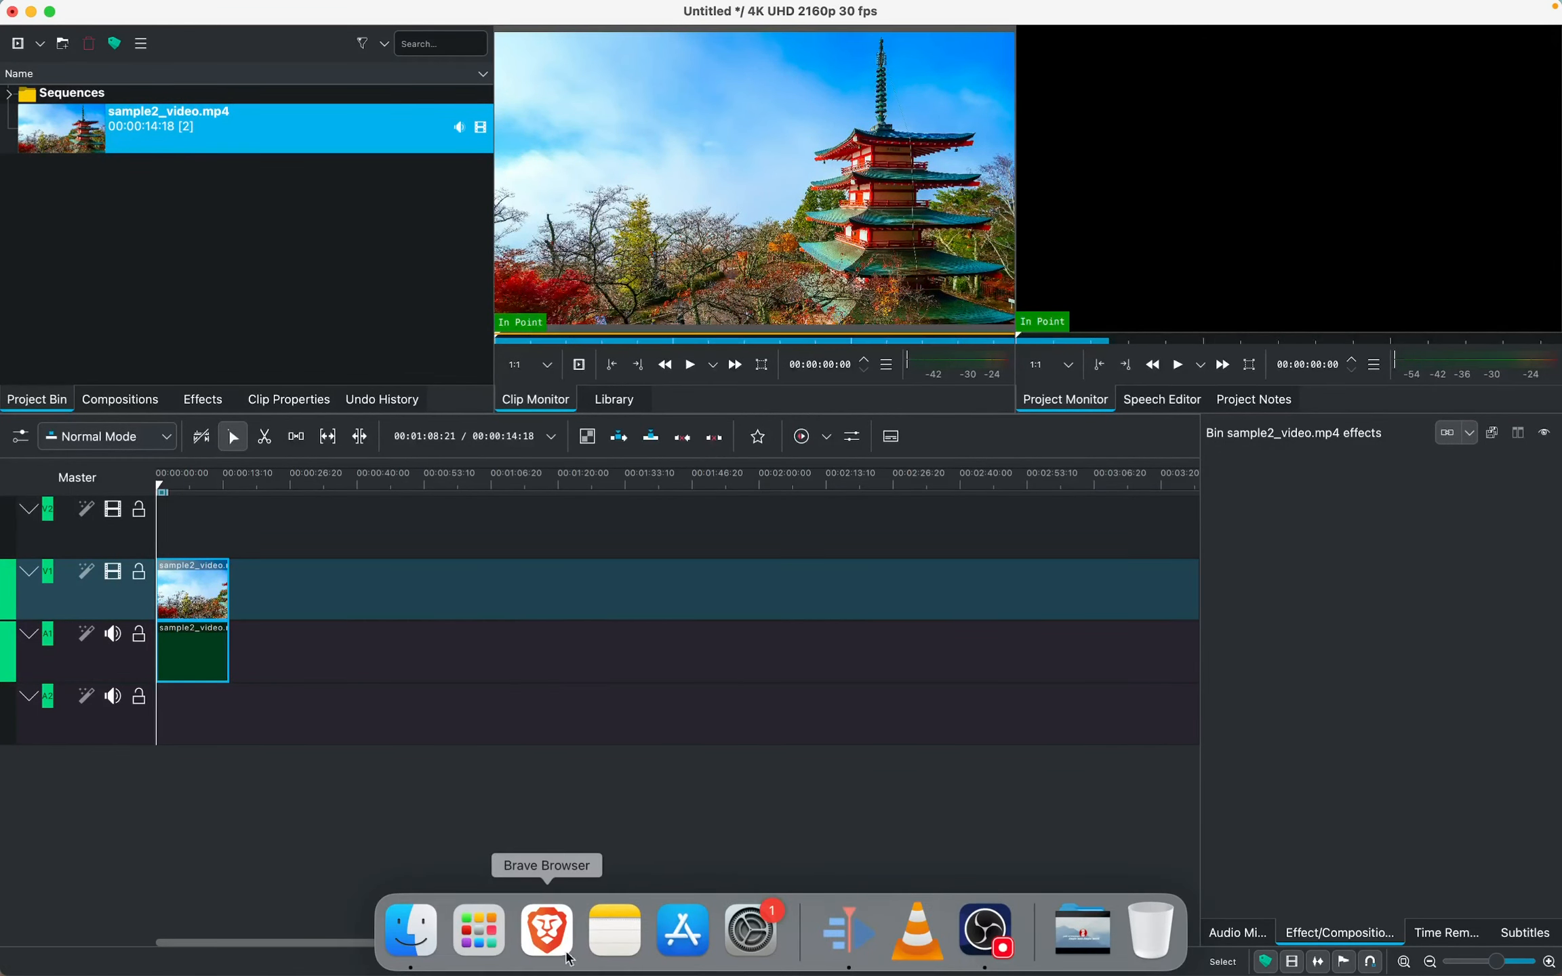
{"action": "left_click", "coordinate": [411, 932]}
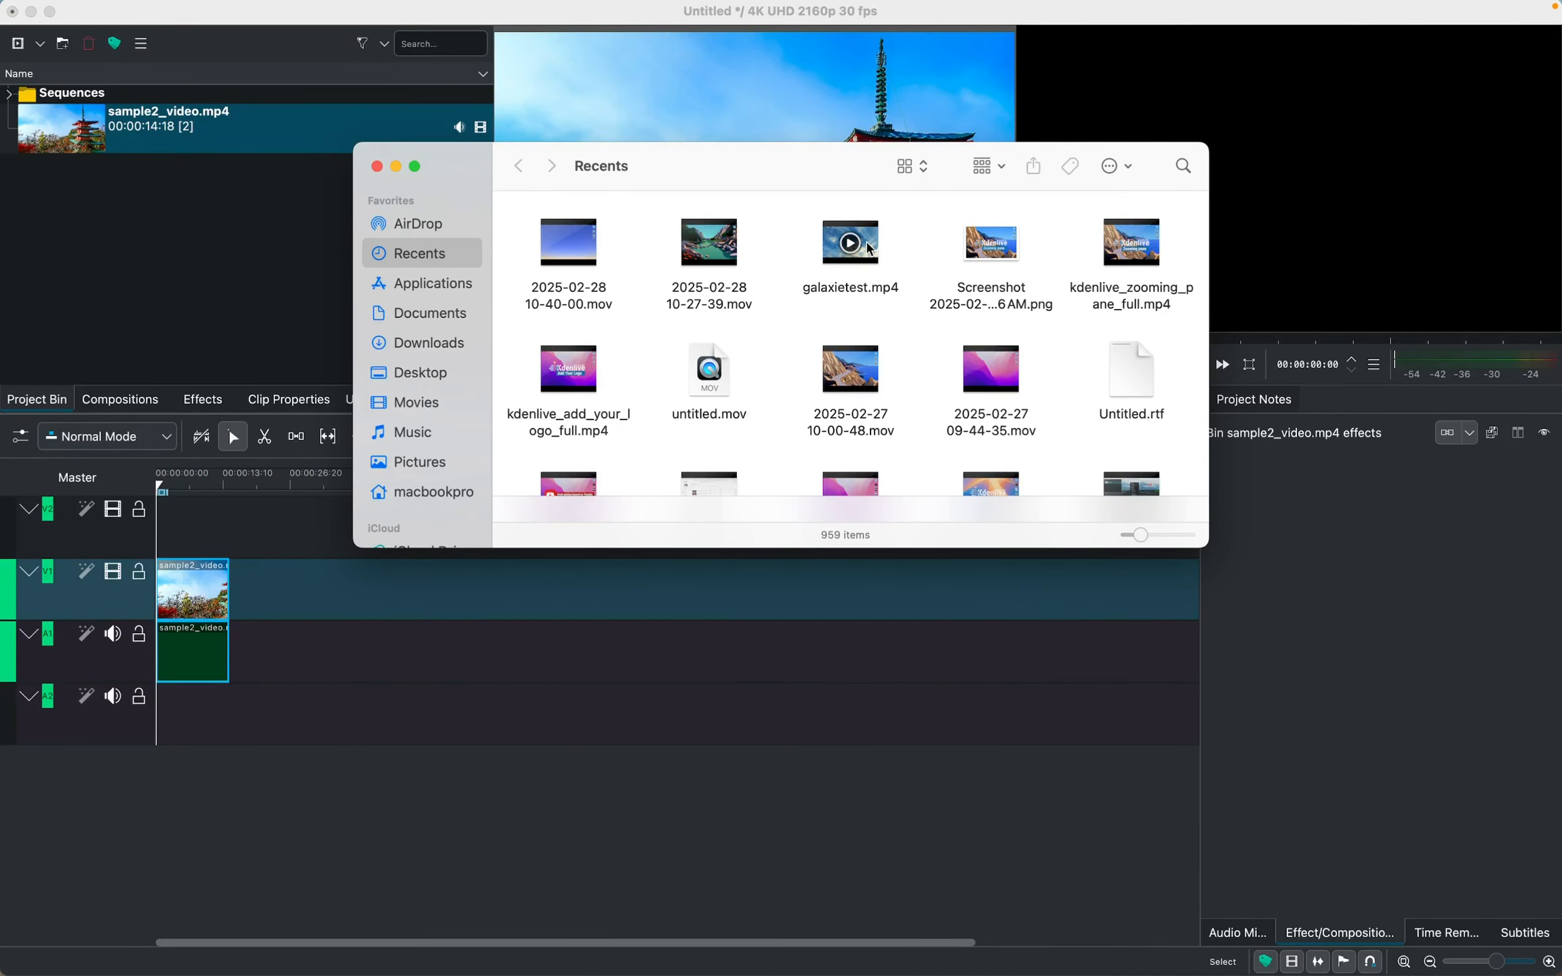
{"action": "left_click", "coordinate": [881, 259]}
{"action": "mouse_move", "coordinate": [874, 260]}
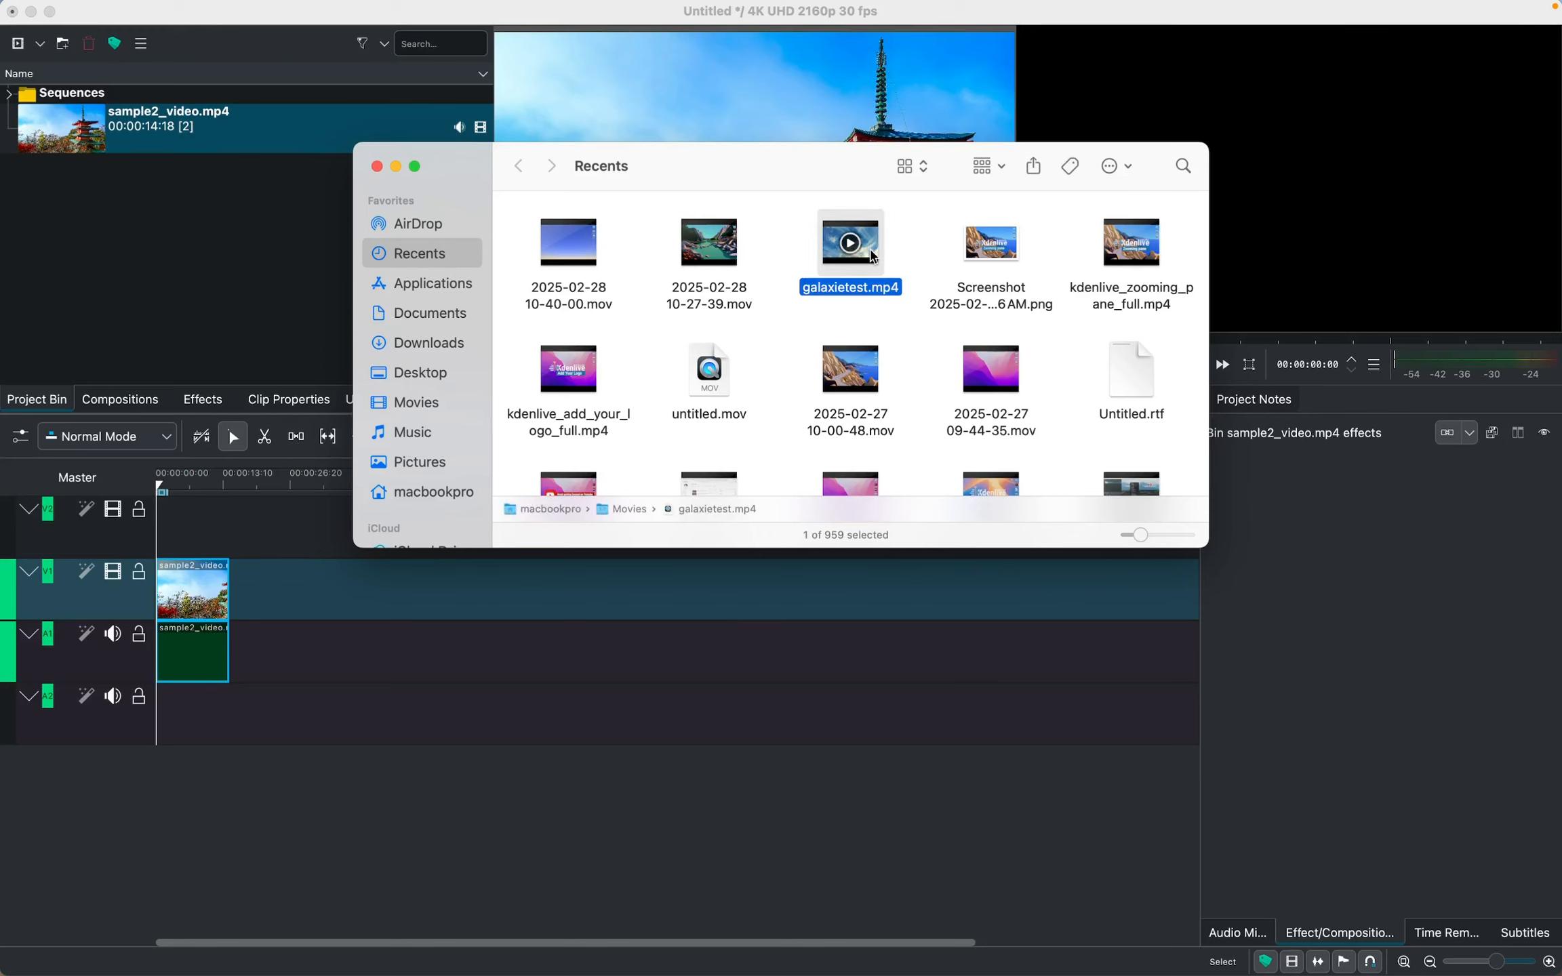
{"action": "left_click_drag", "start_coordinate": [872, 255], "coordinate": [143, 251]}
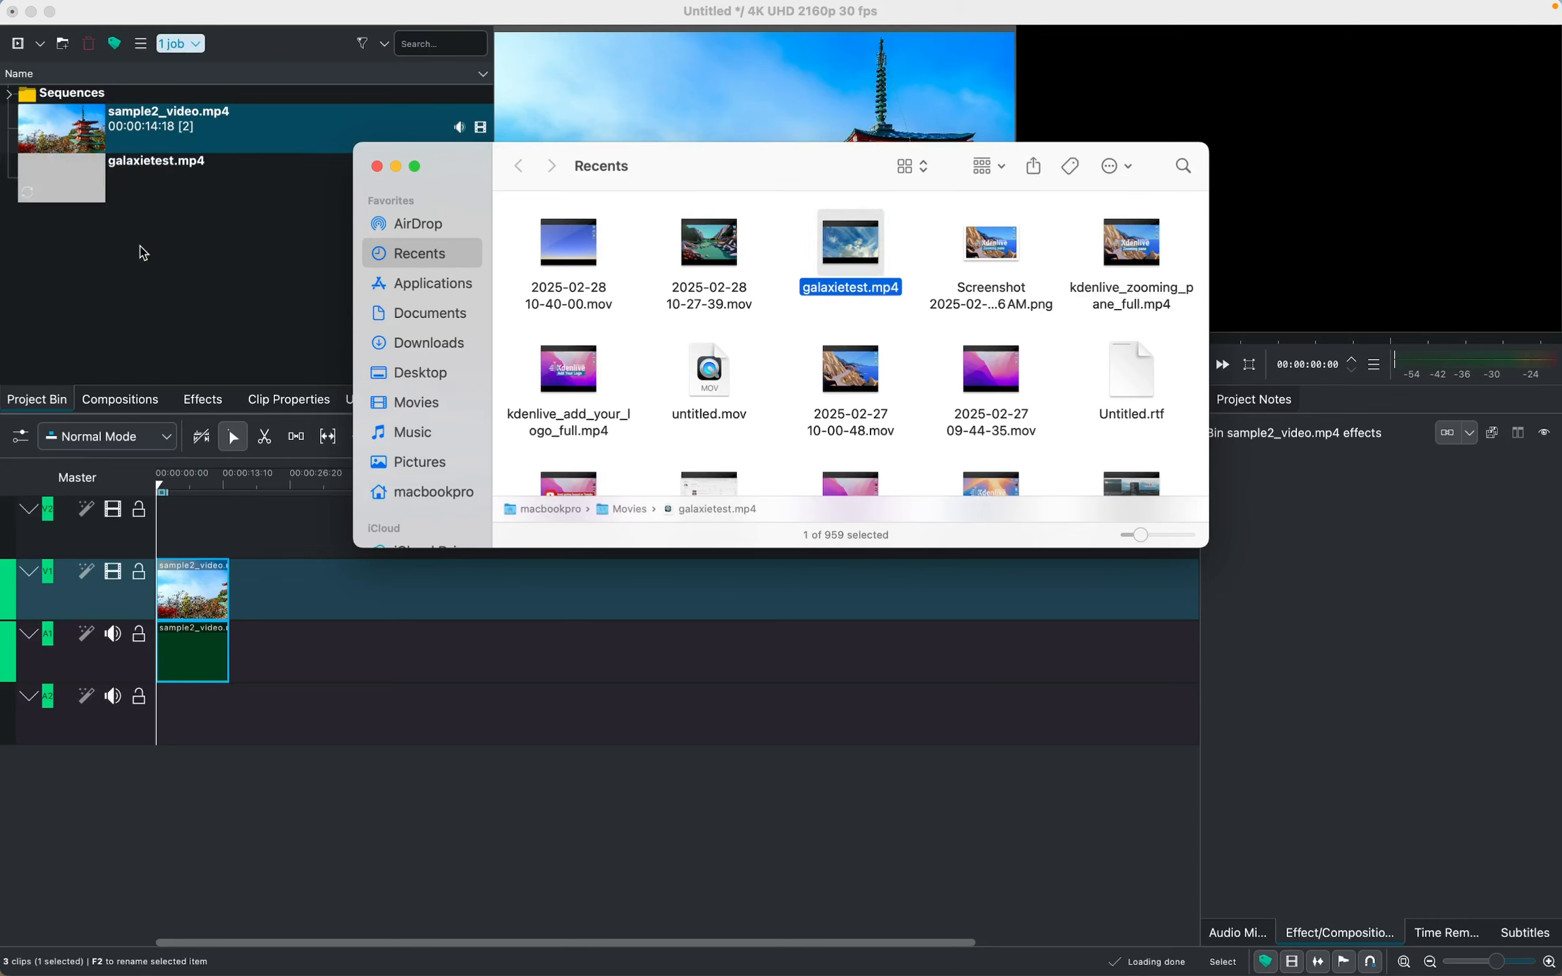
{"action": "left_click", "coordinate": [376, 167]}
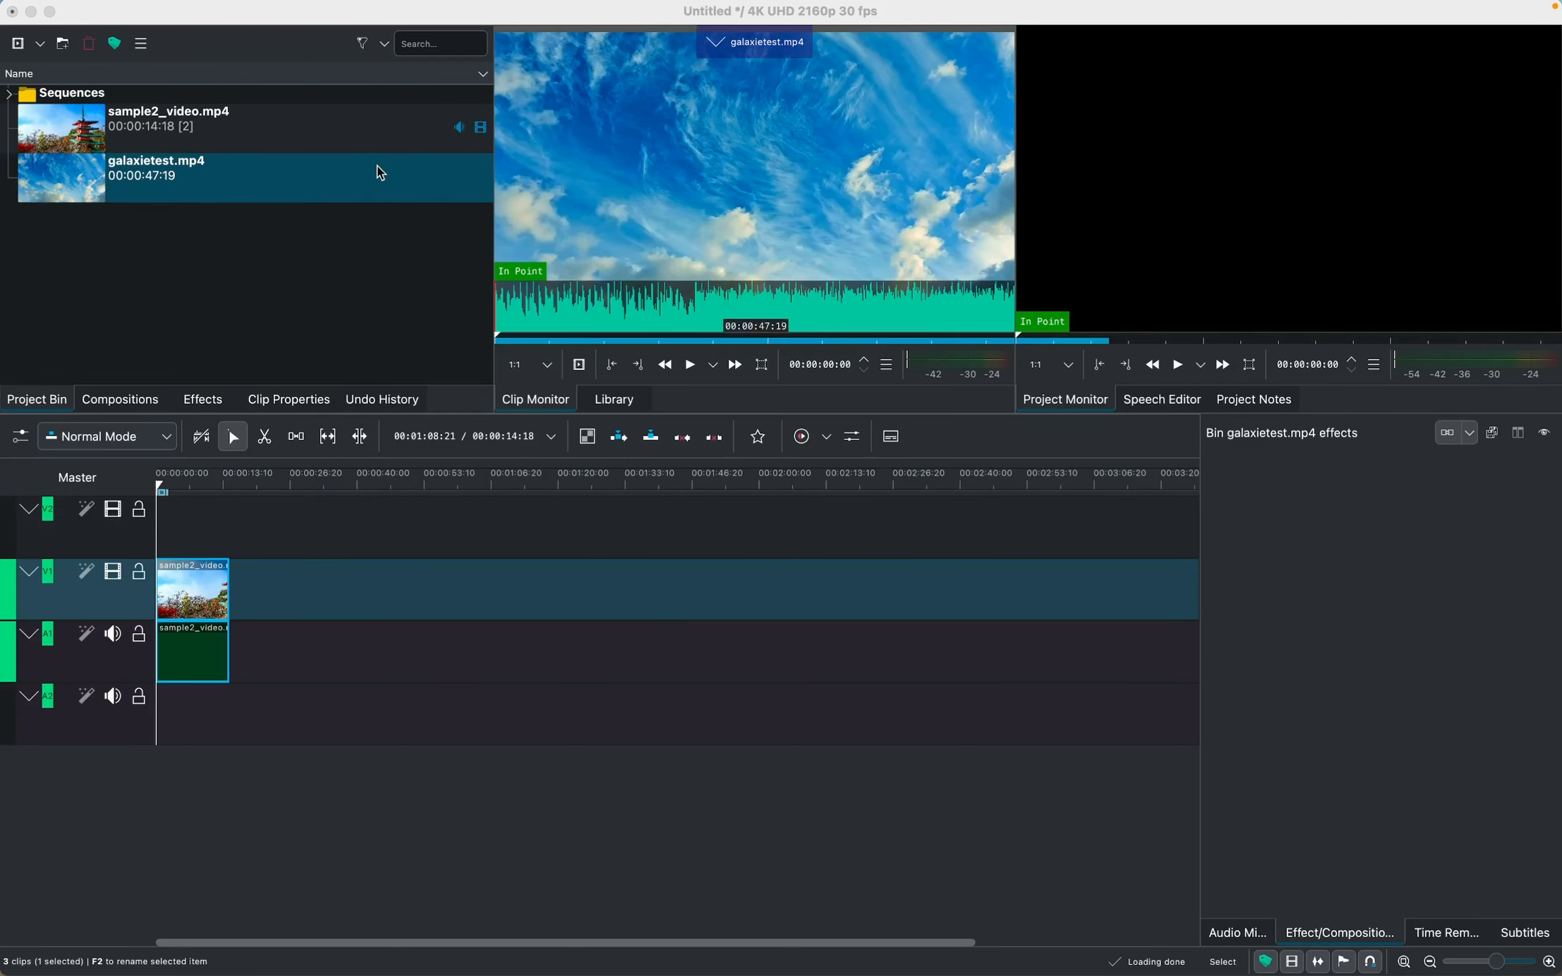
Place galaxietest.mp4 on track V2 at about 00:00:17:06, just past the end of the sample2_video.mp4 clip
{"action": "left_click_drag", "start_coordinate": [107, 196], "coordinate": [202, 510]}
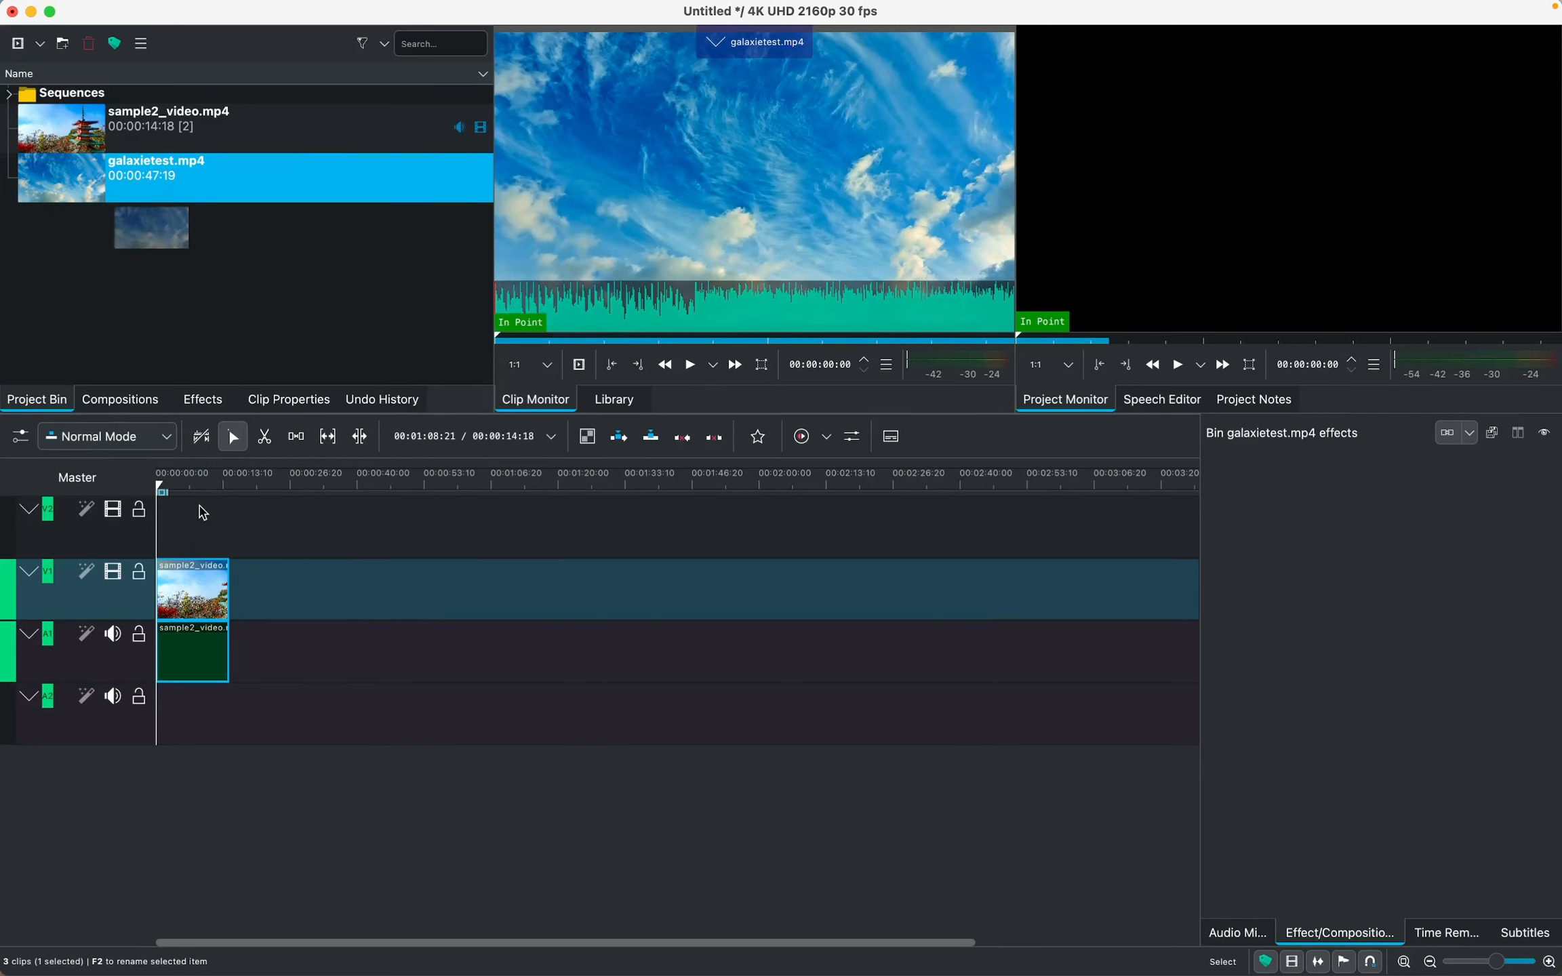
{"action": "left_click", "coordinate": [171, 232]}
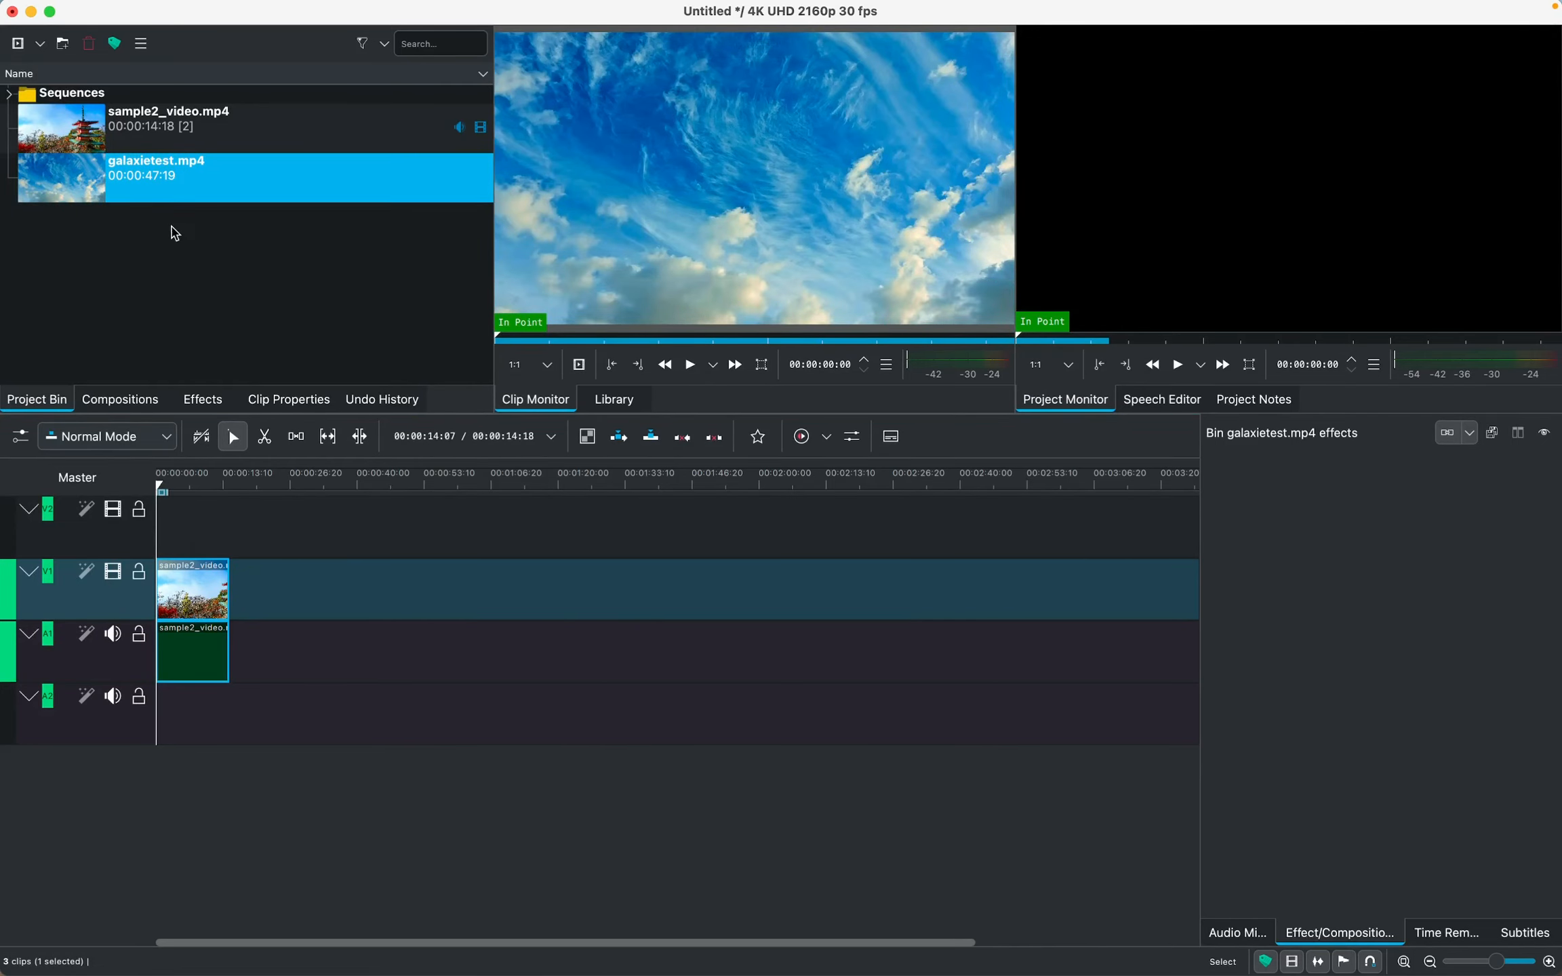
{"action": "left_click_drag", "start_coordinate": [118, 193], "coordinate": [244, 539]}
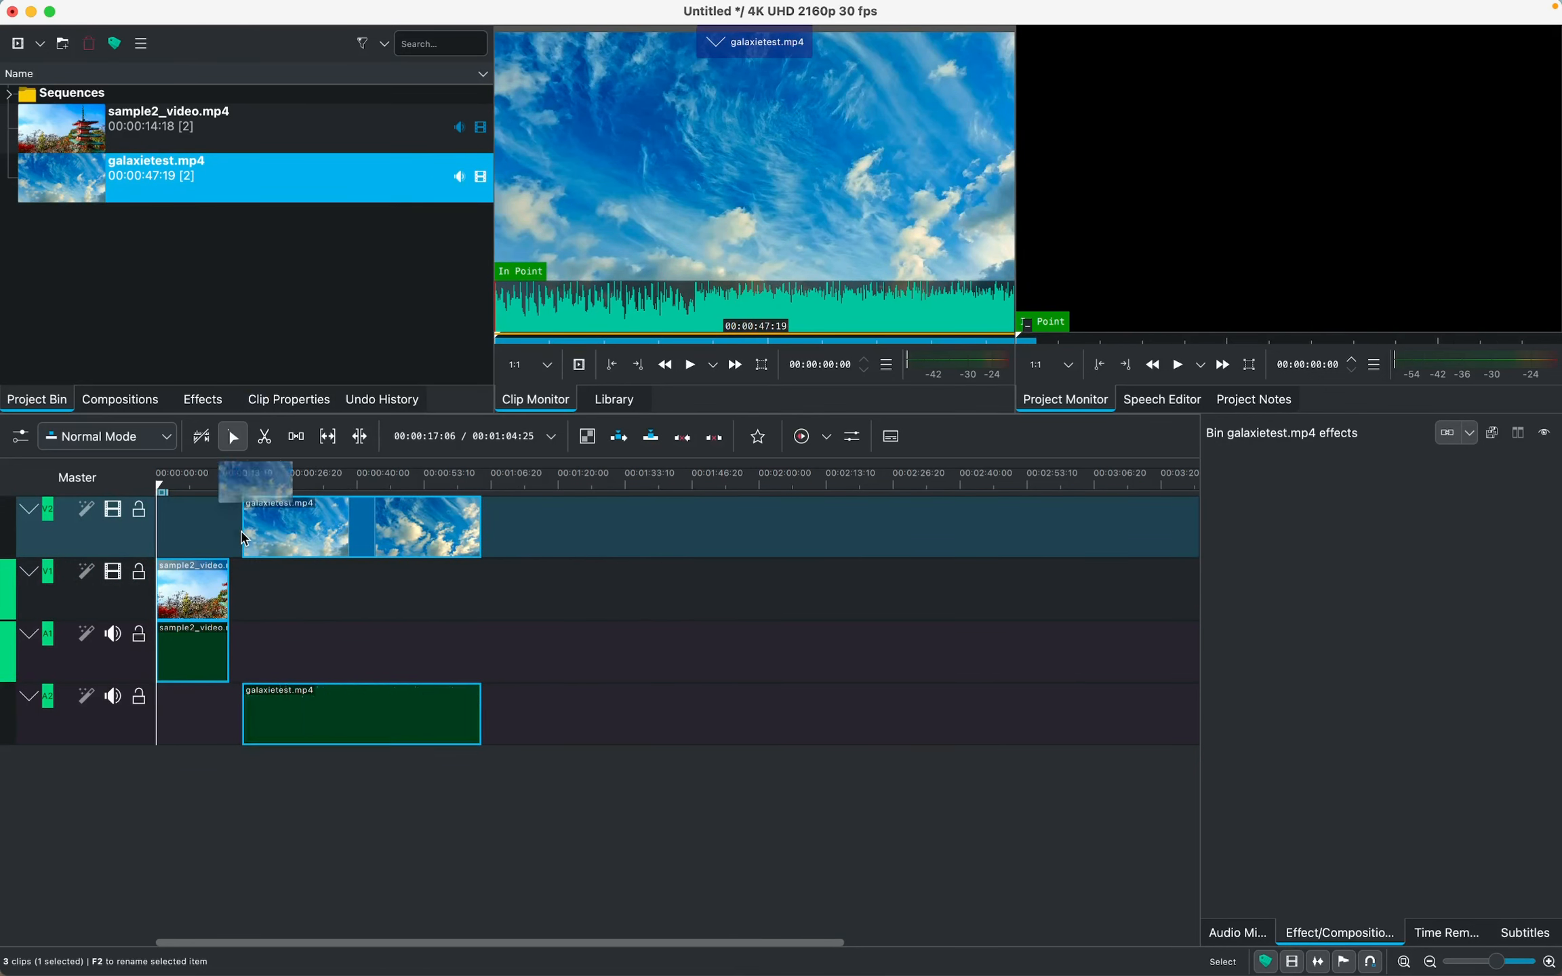
{"action": "right_click", "coordinate": [352, 717]}
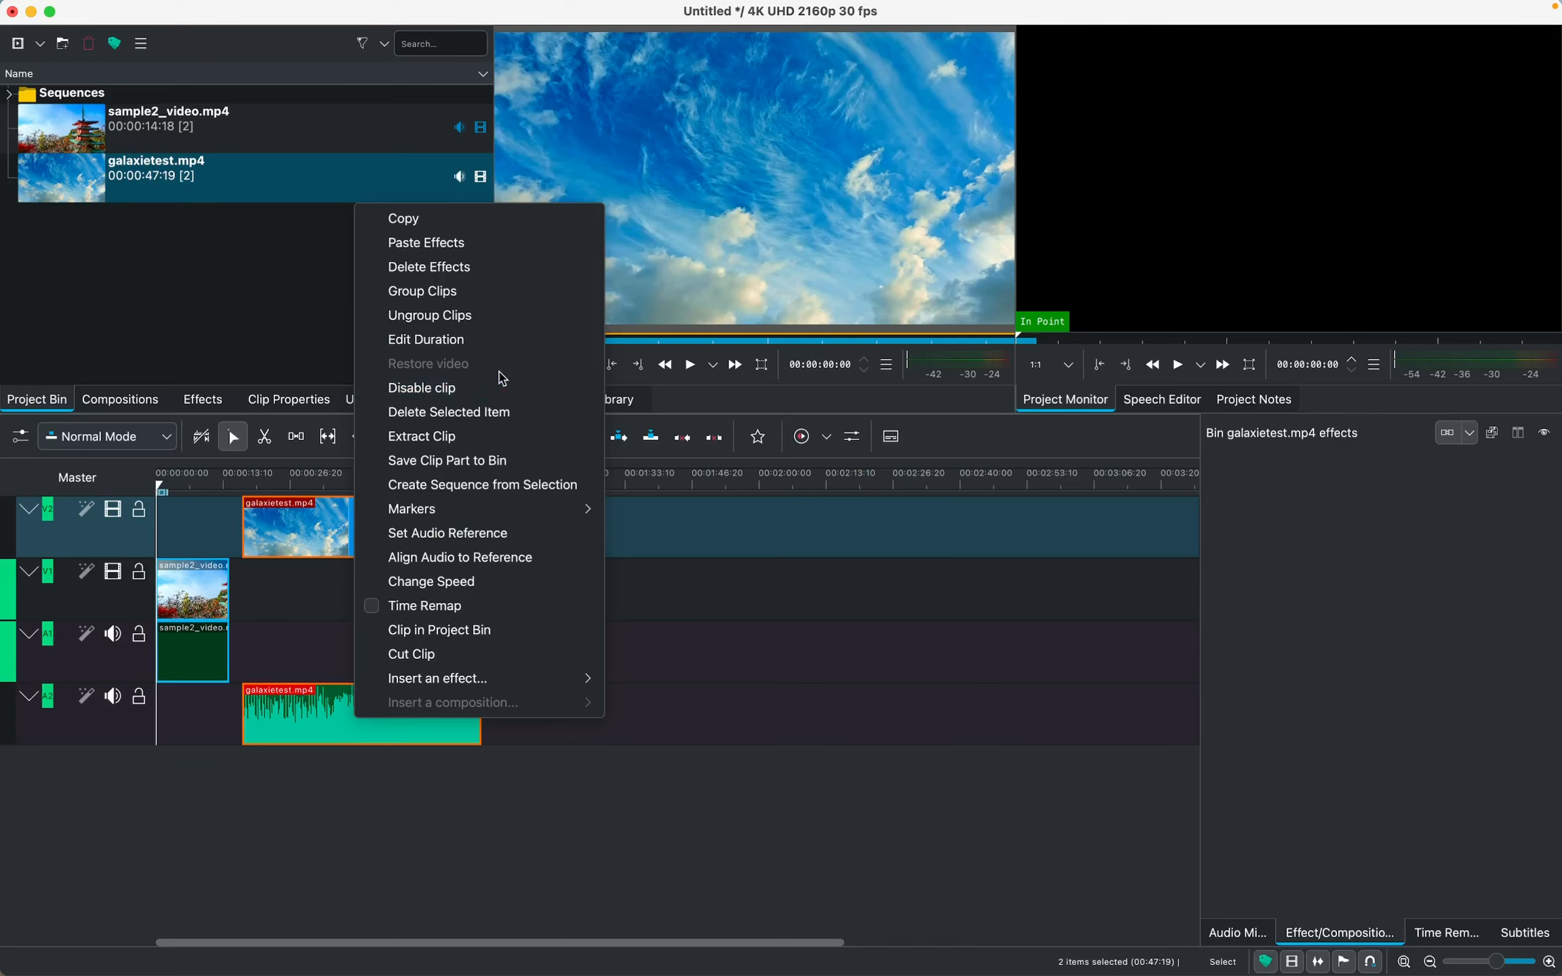
{"action": "left_click", "coordinate": [460, 414]}
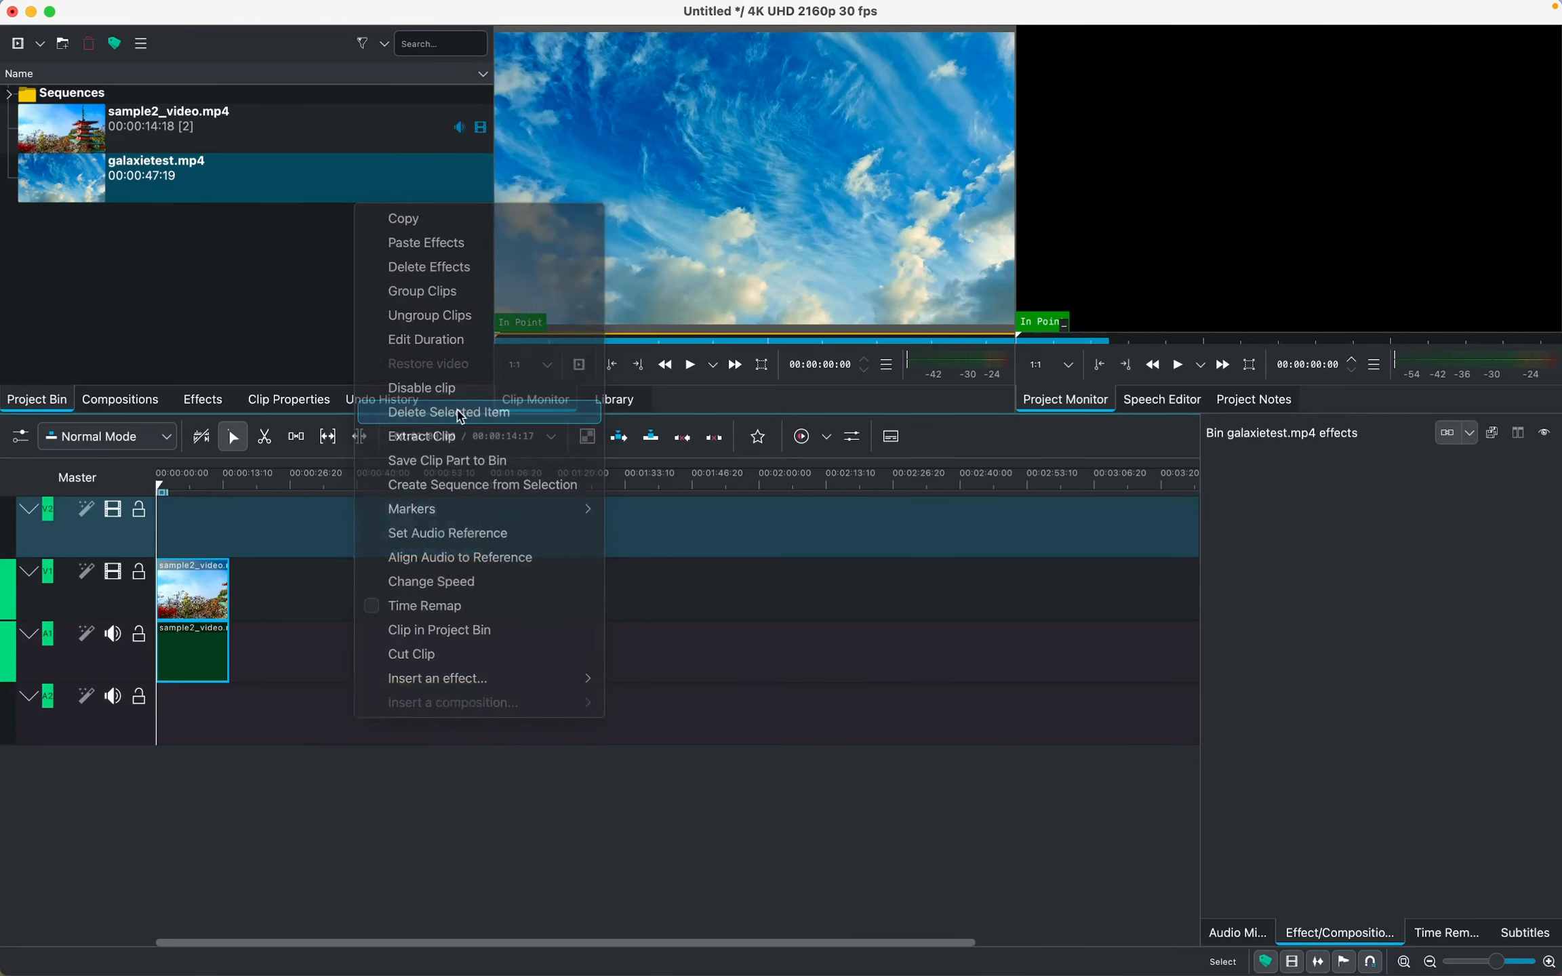
{"action": "key", "text": "ctrl+z"}
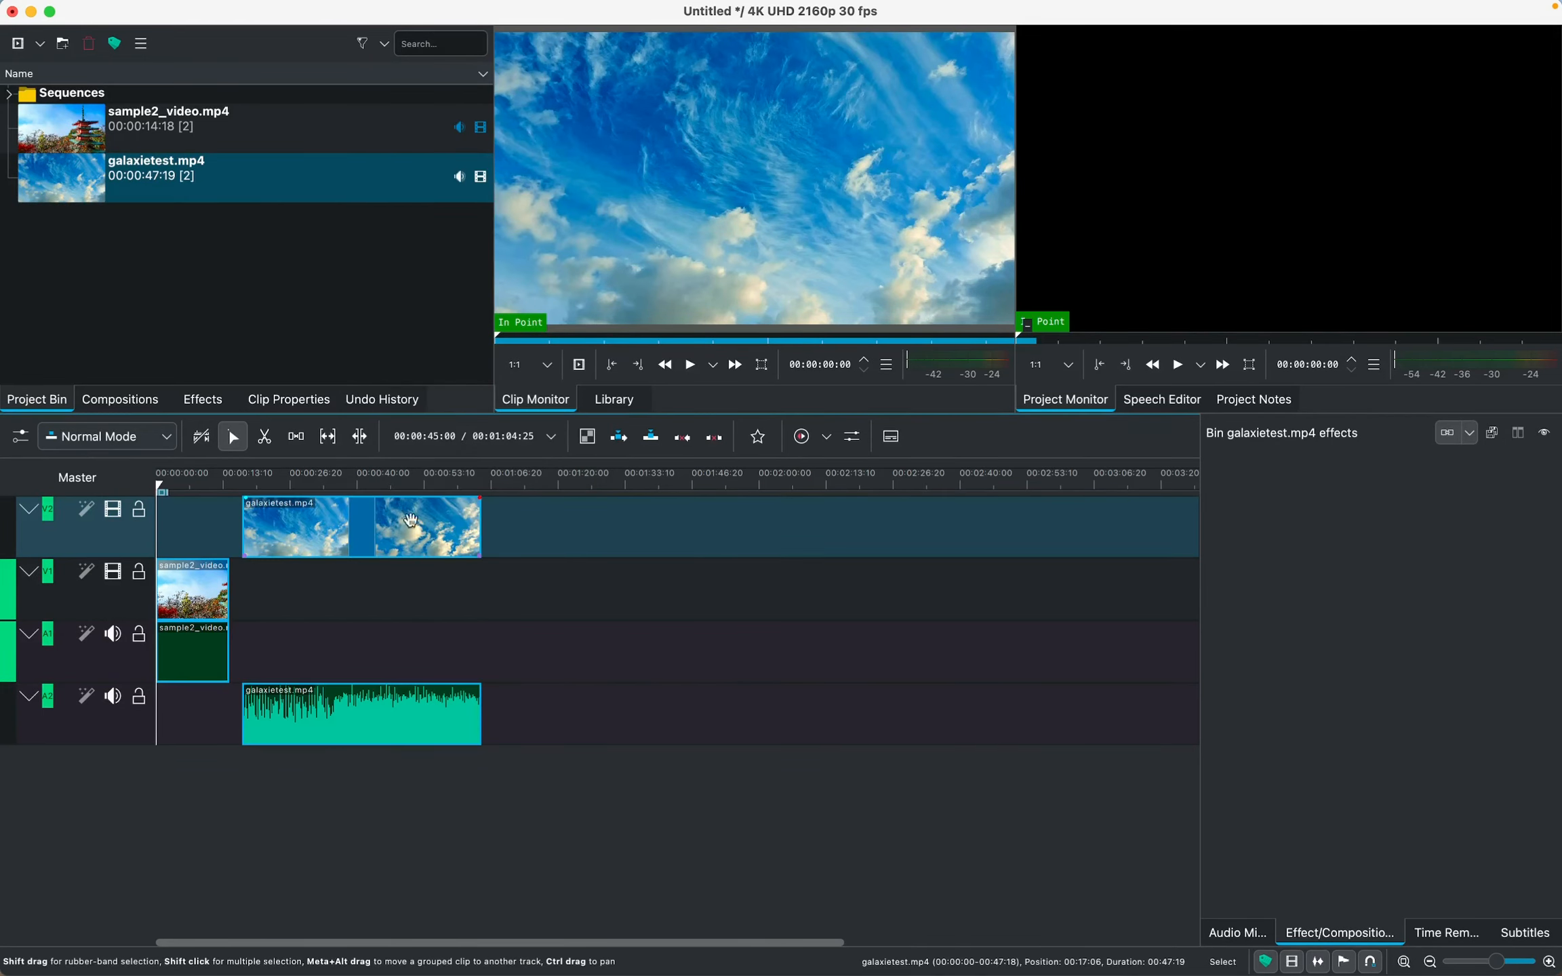
Ungroup the galaxietest.mp4 clip and delete its audio part from track A2
{"action": "right_click", "coordinate": [410, 523]}
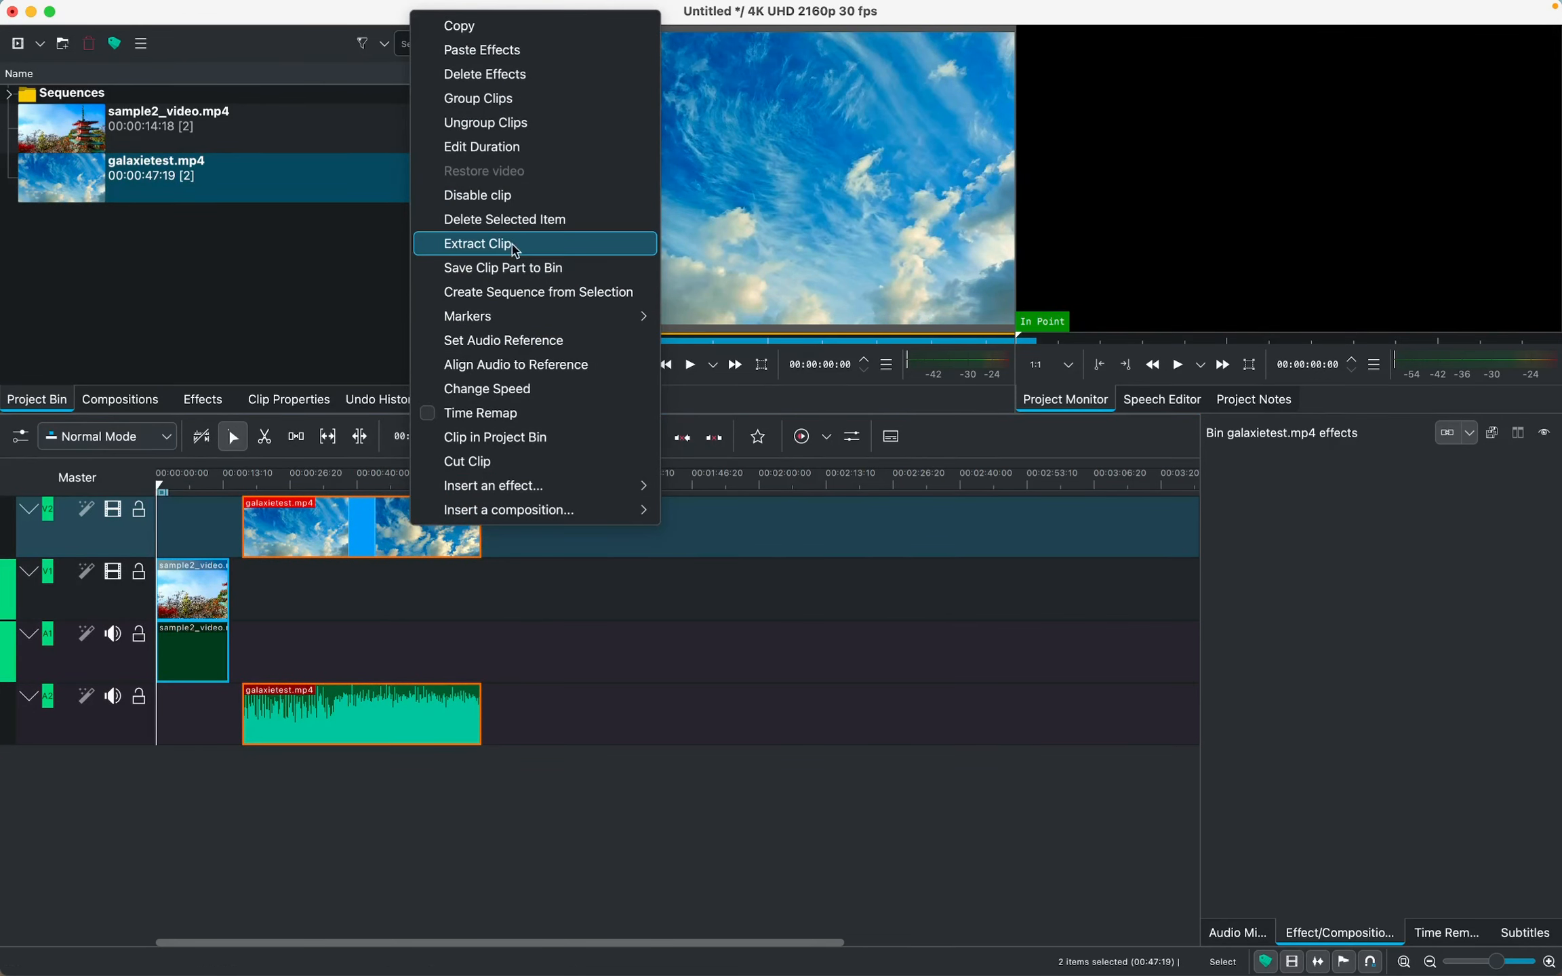
{"action": "left_click", "coordinate": [537, 132]}
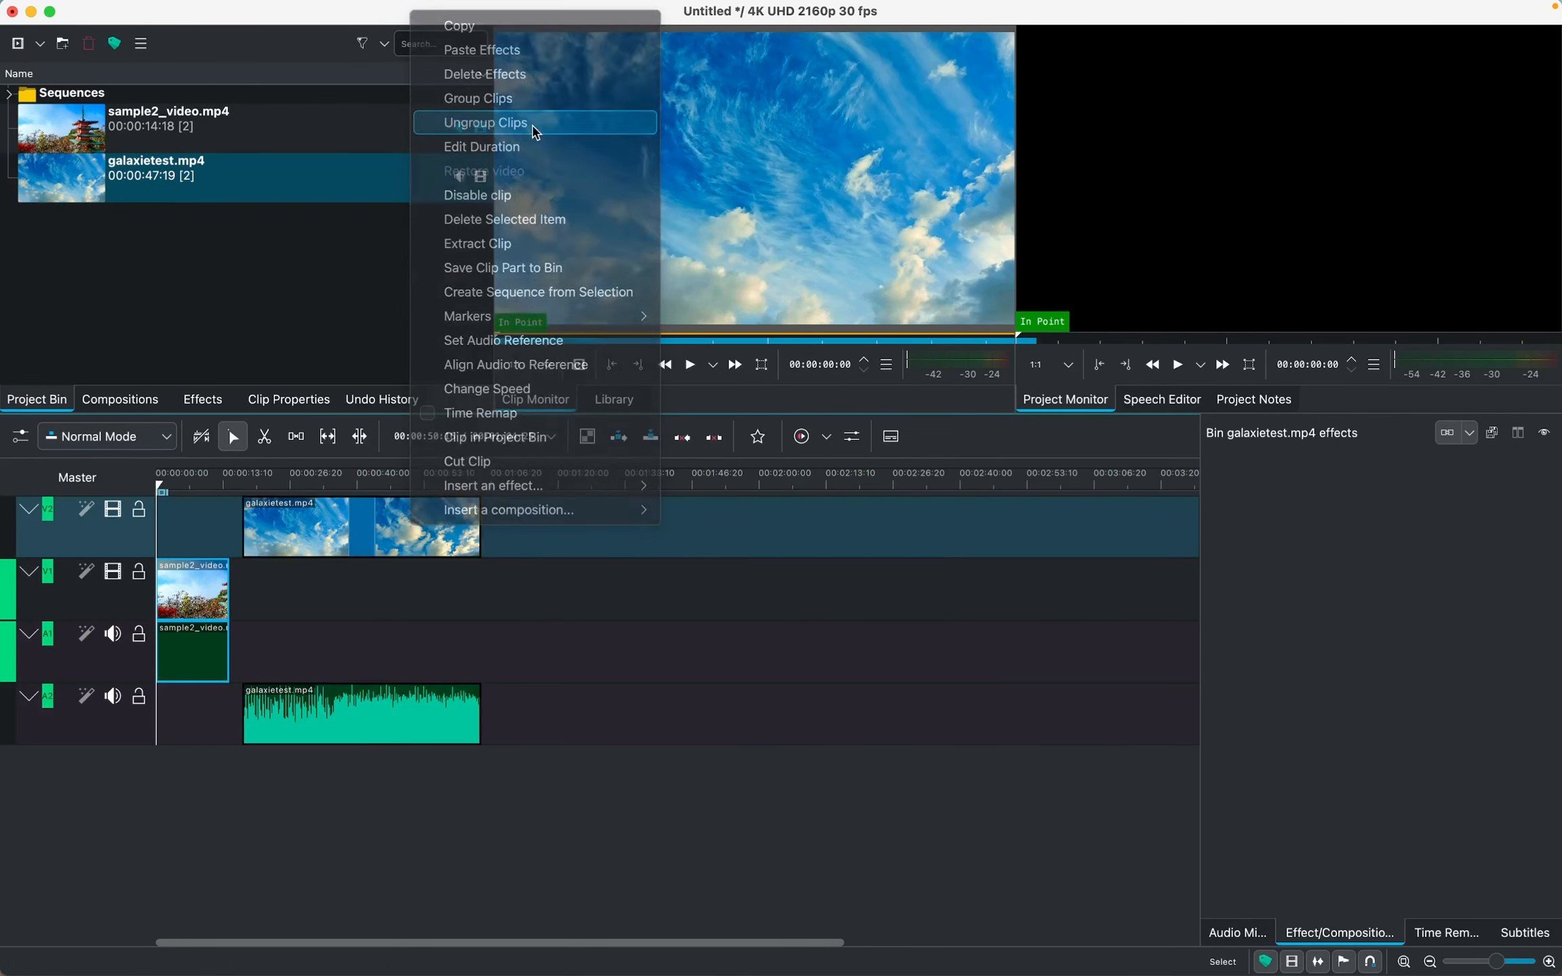
{"action": "right_click", "coordinate": [354, 708]}
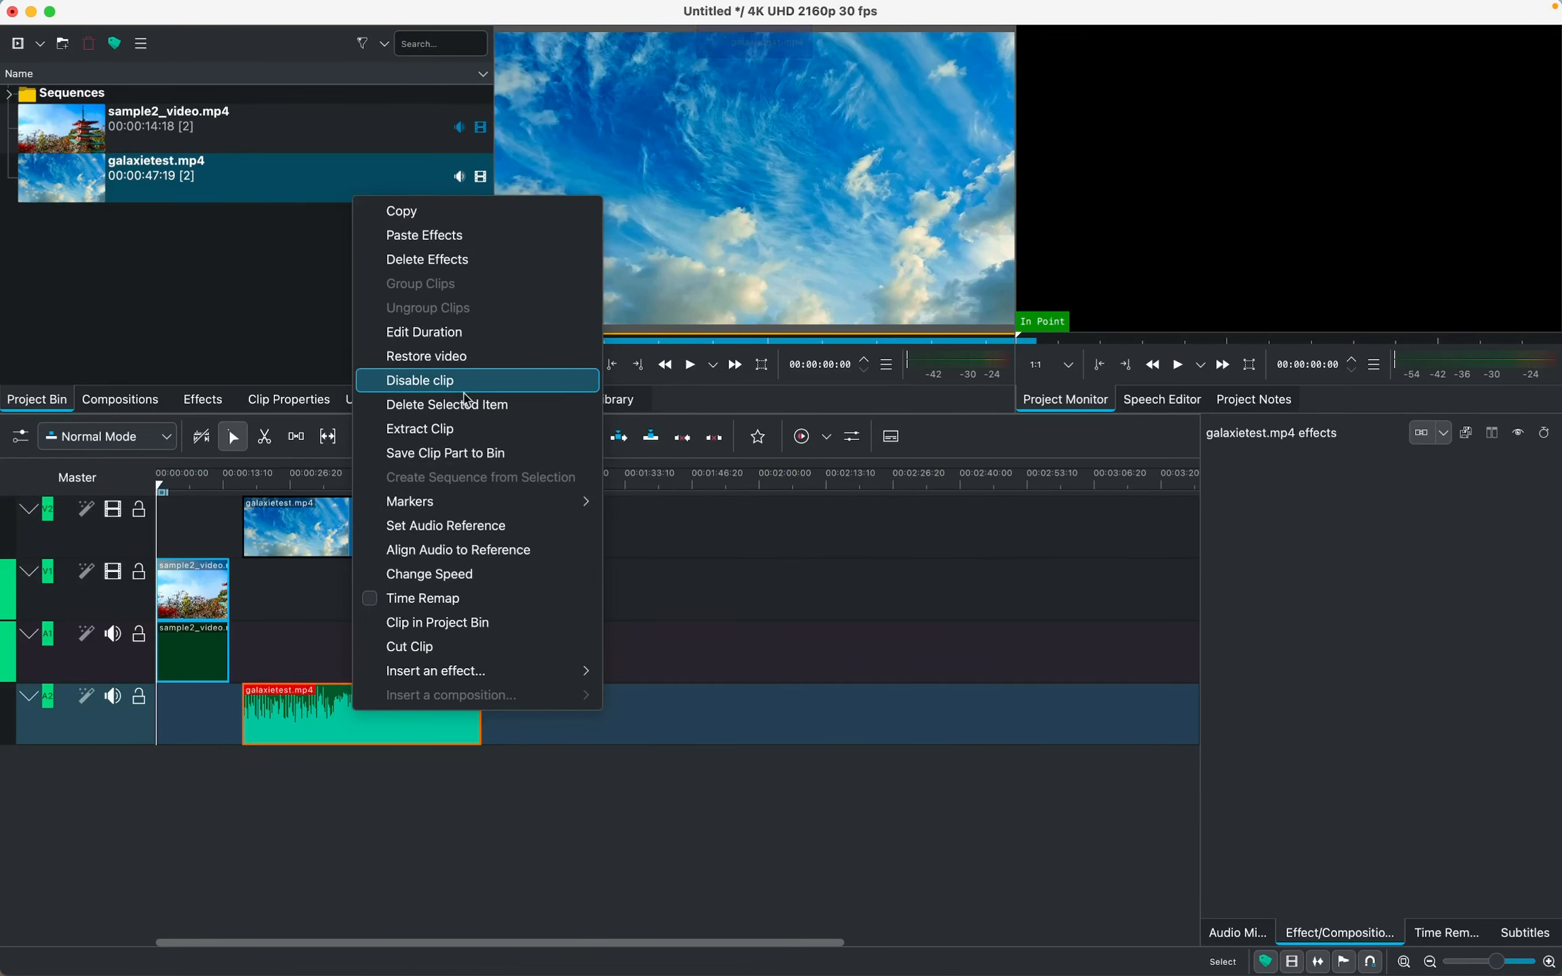
{"action": "left_click", "coordinate": [461, 406]}
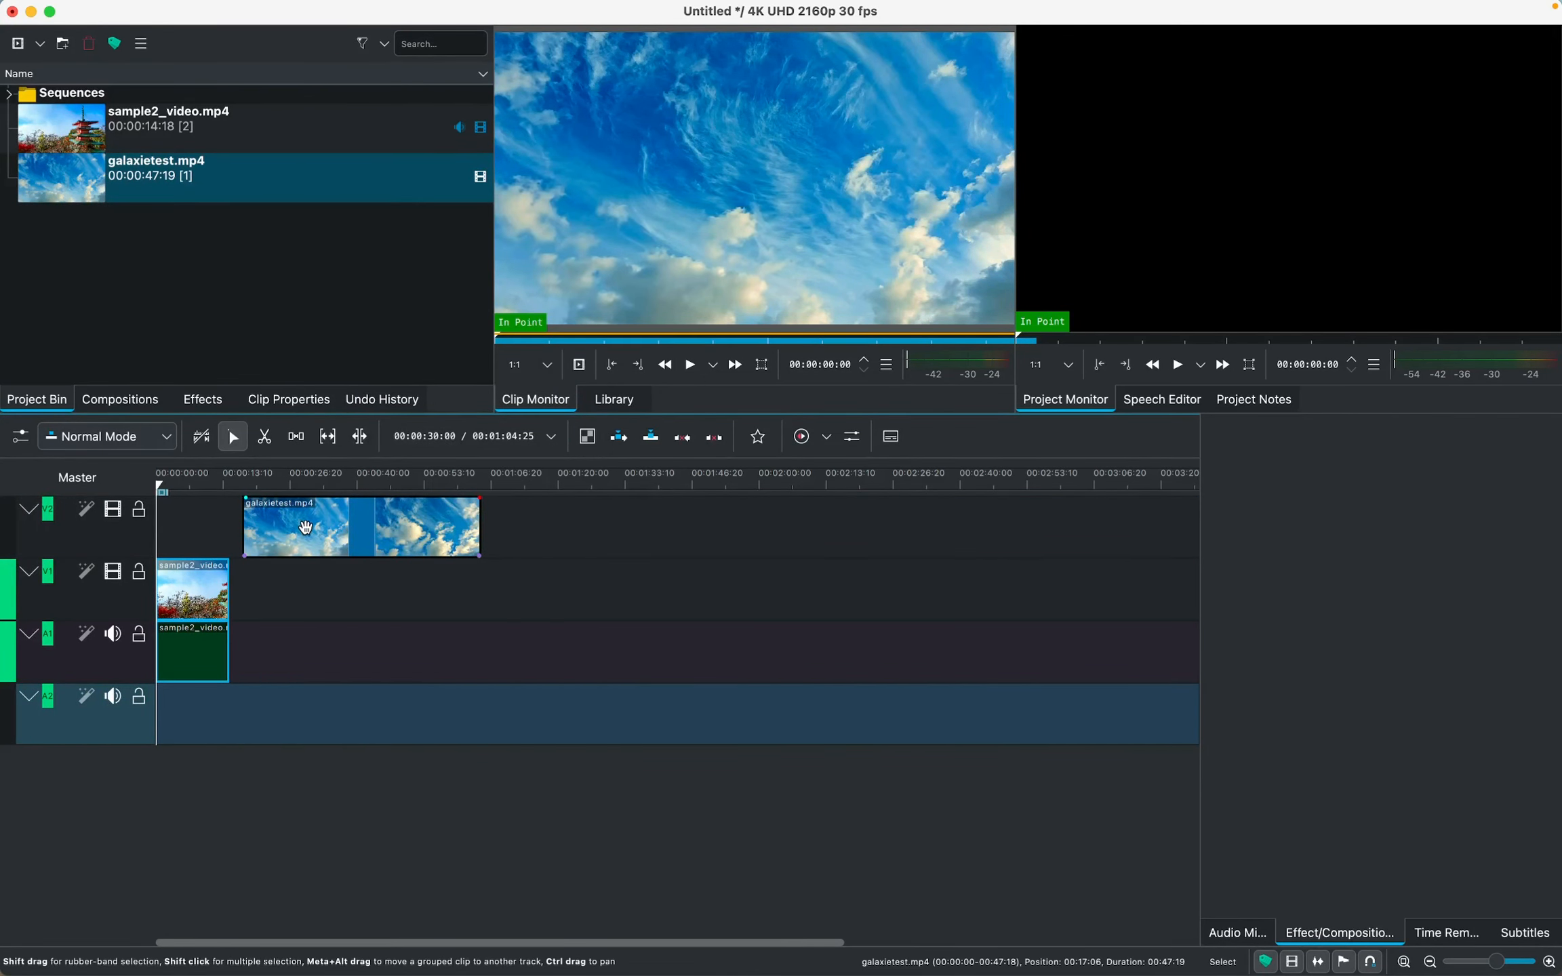
Ungroup the sample2_video.mp4 clip and delete its audio part from track A1
{"action": "left_click", "coordinate": [193, 611]}
{"action": "right_click", "coordinate": [194, 611]}
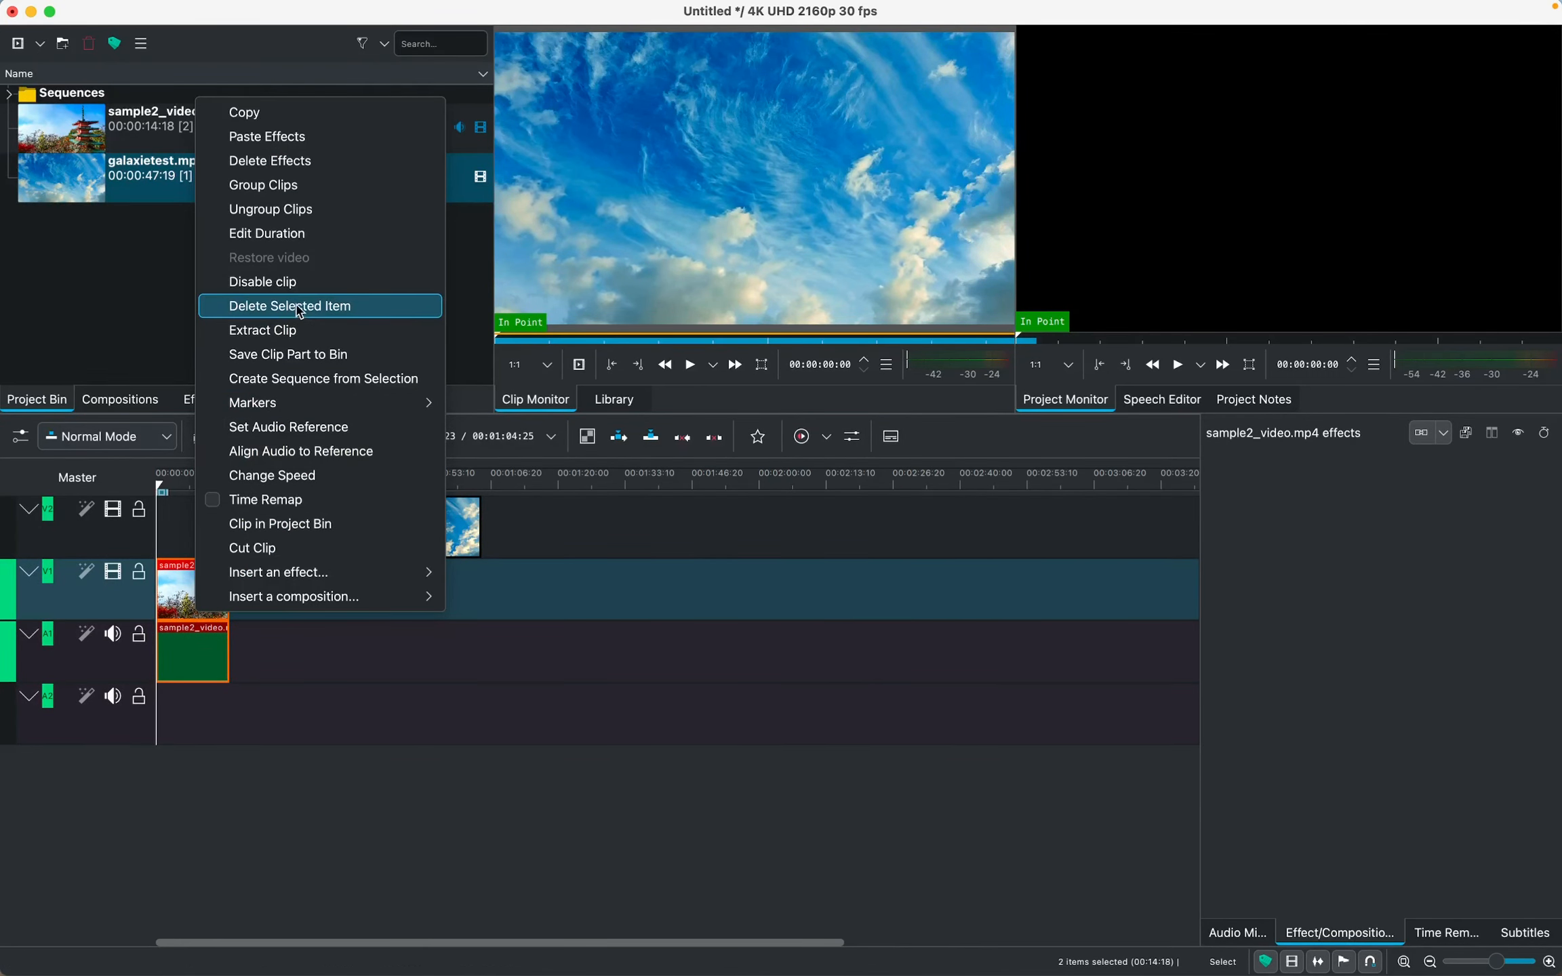
{"action": "left_click", "coordinate": [310, 219]}
{"action": "left_click", "coordinate": [205, 651]}
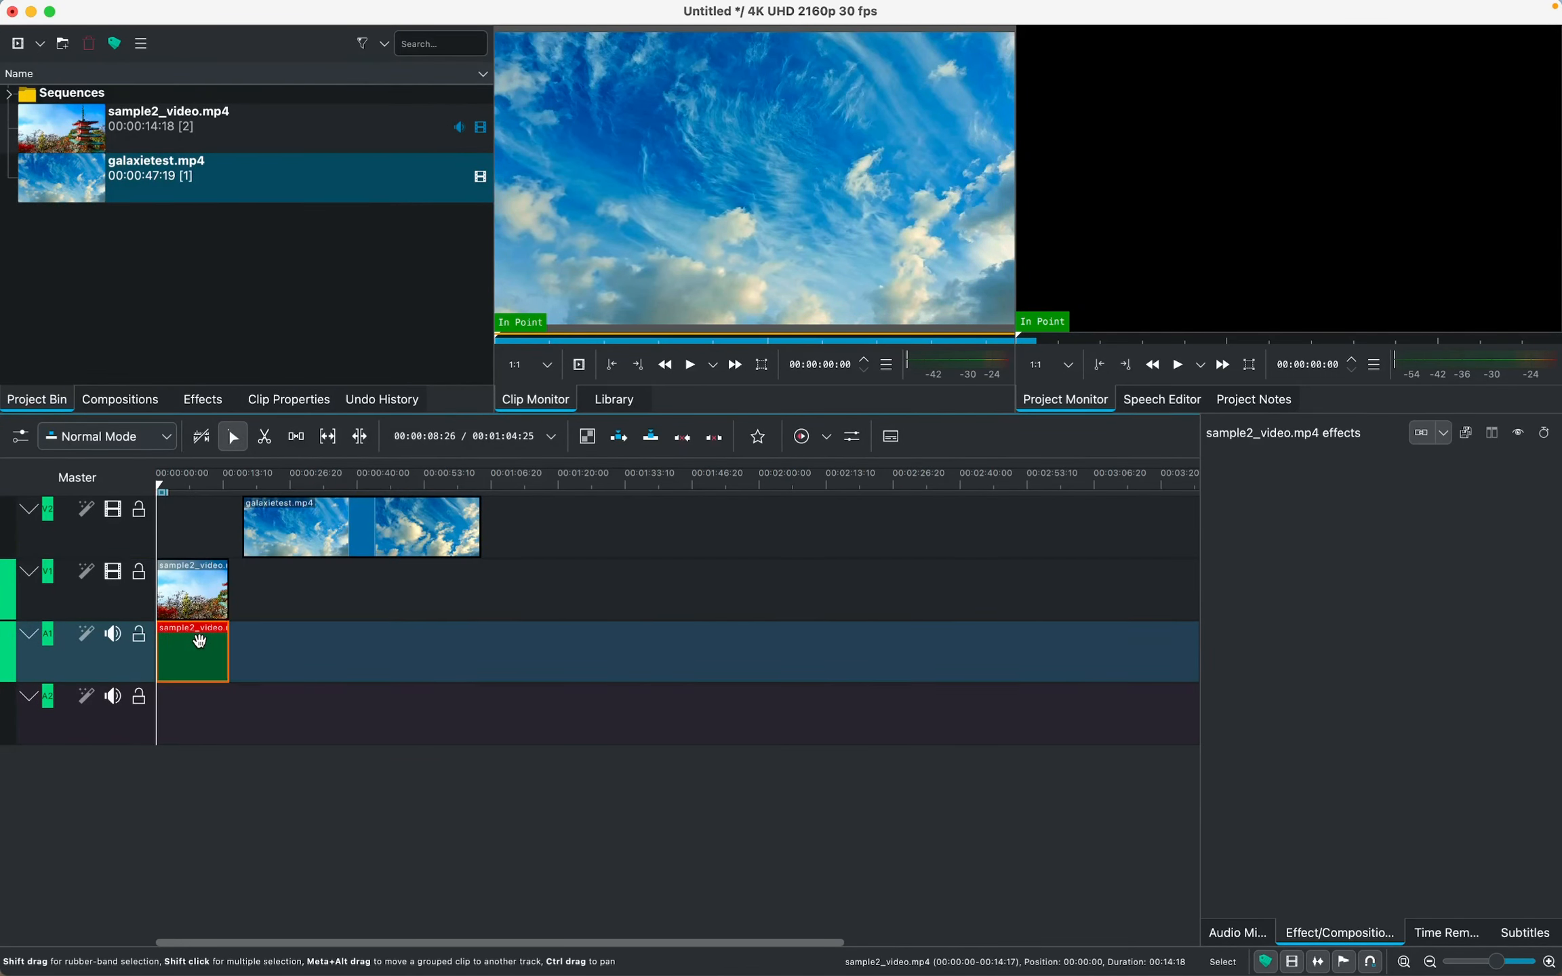
{"action": "right_click", "coordinate": [205, 651]}
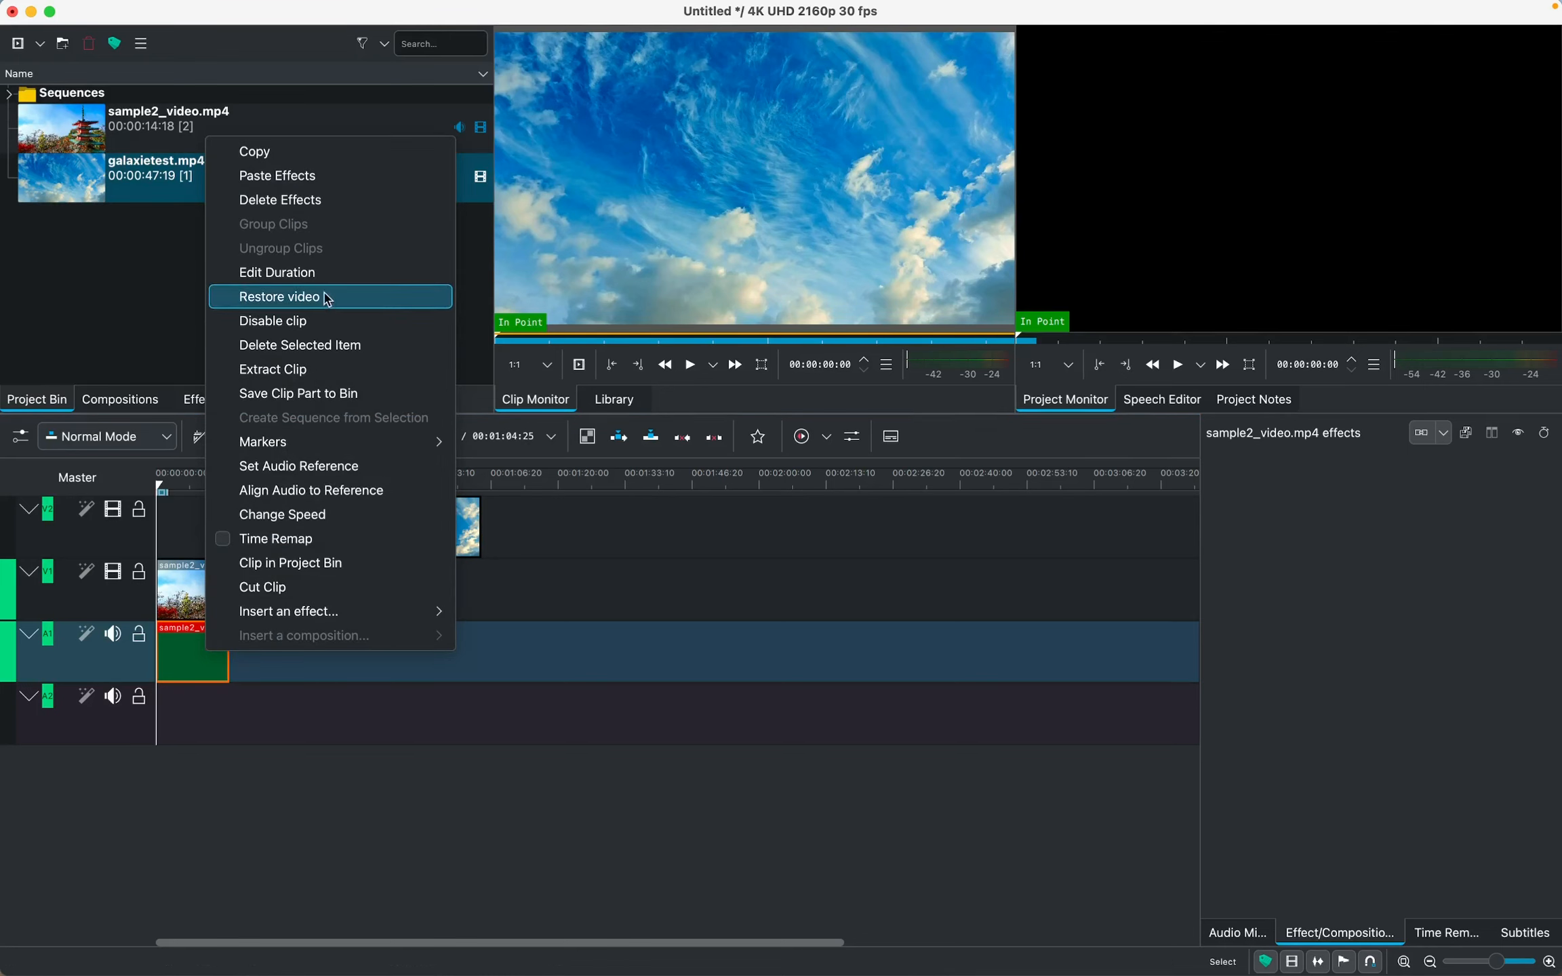
{"action": "left_click", "coordinate": [299, 349]}
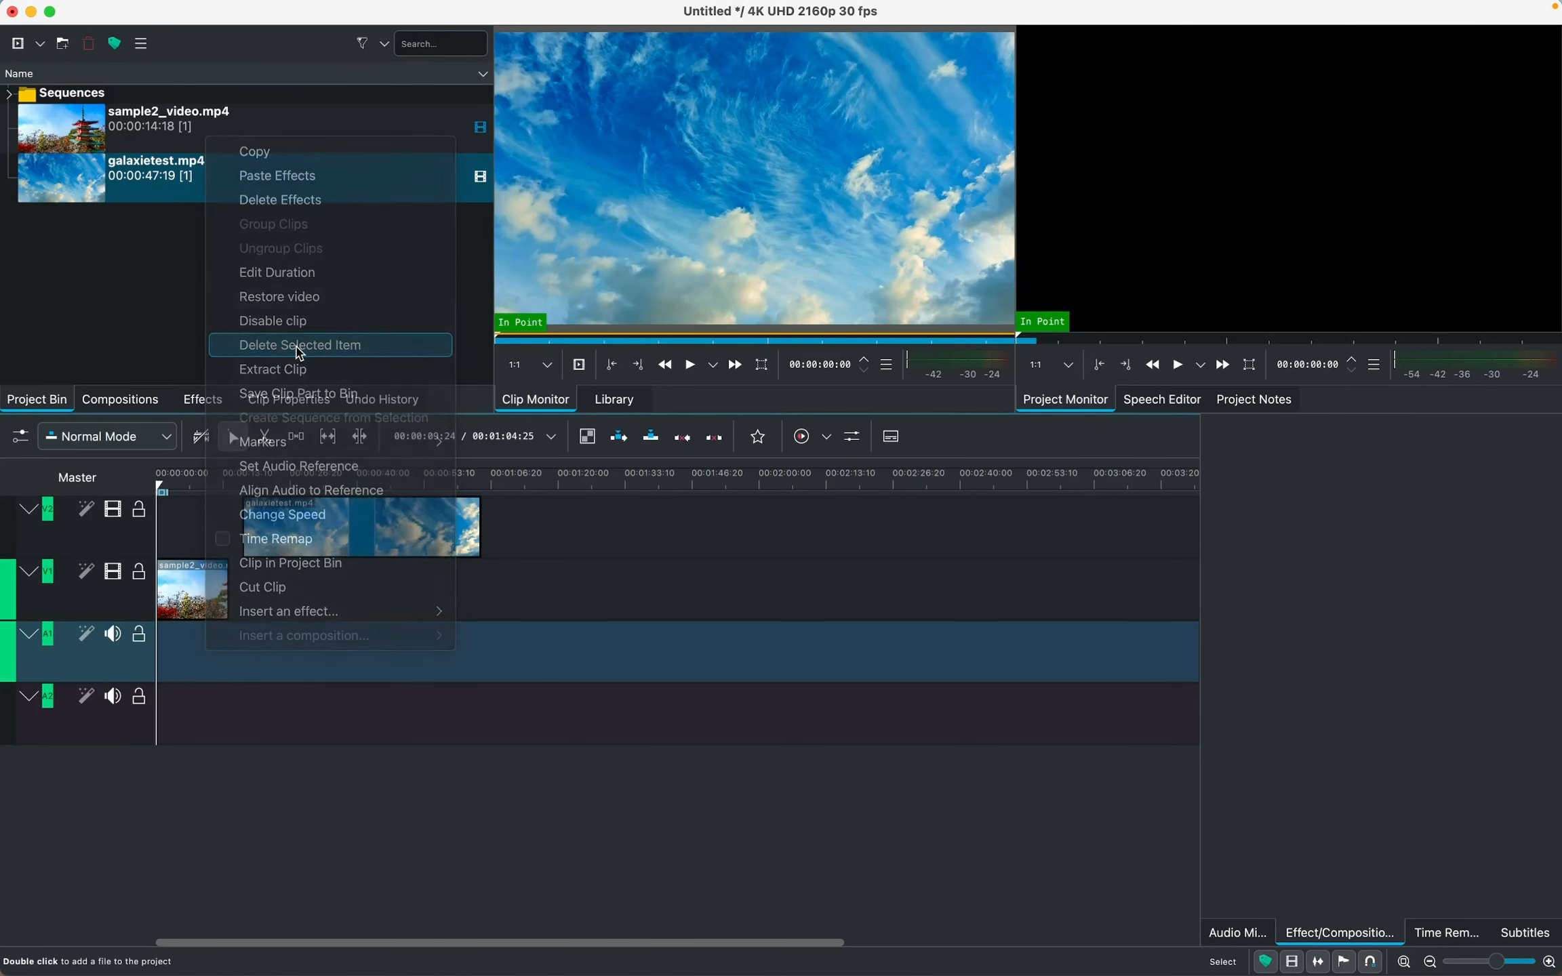
Move sample2_video.mp4 up to the start of track V2 and galaxietest.mp4 down to the start of track V1
{"action": "left_click", "coordinate": [193, 571]}
{"action": "left_click_drag", "start_coordinate": [193, 570], "coordinate": [194, 537]}
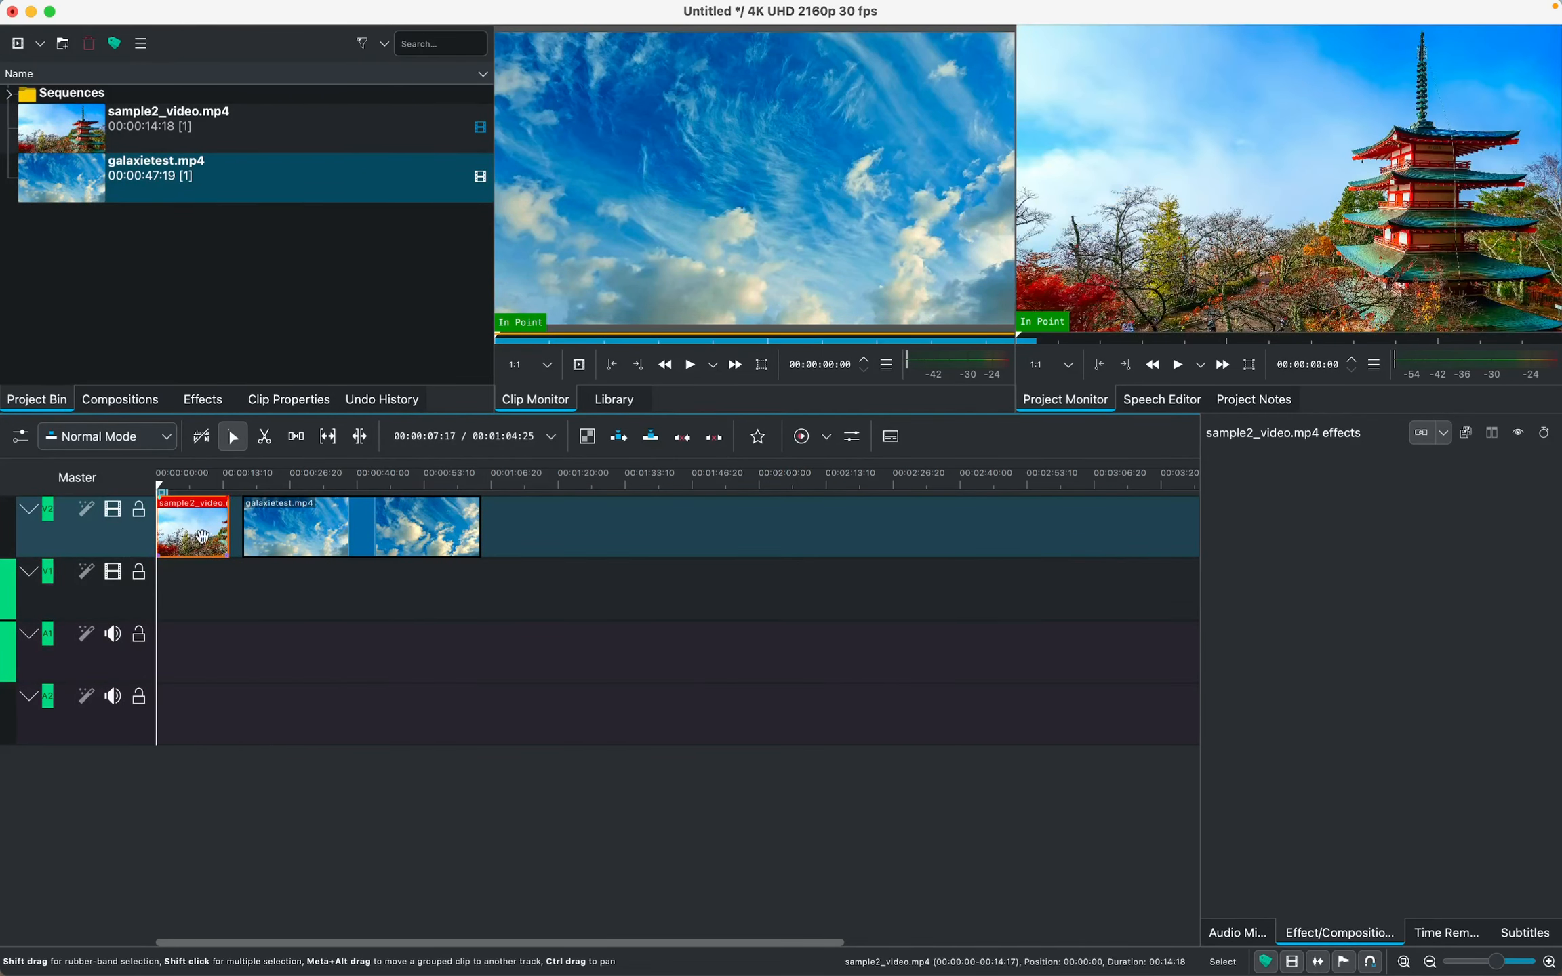
{"action": "left_click", "coordinate": [291, 541]}
{"action": "left_click_drag", "start_coordinate": [309, 541], "coordinate": [221, 589]}
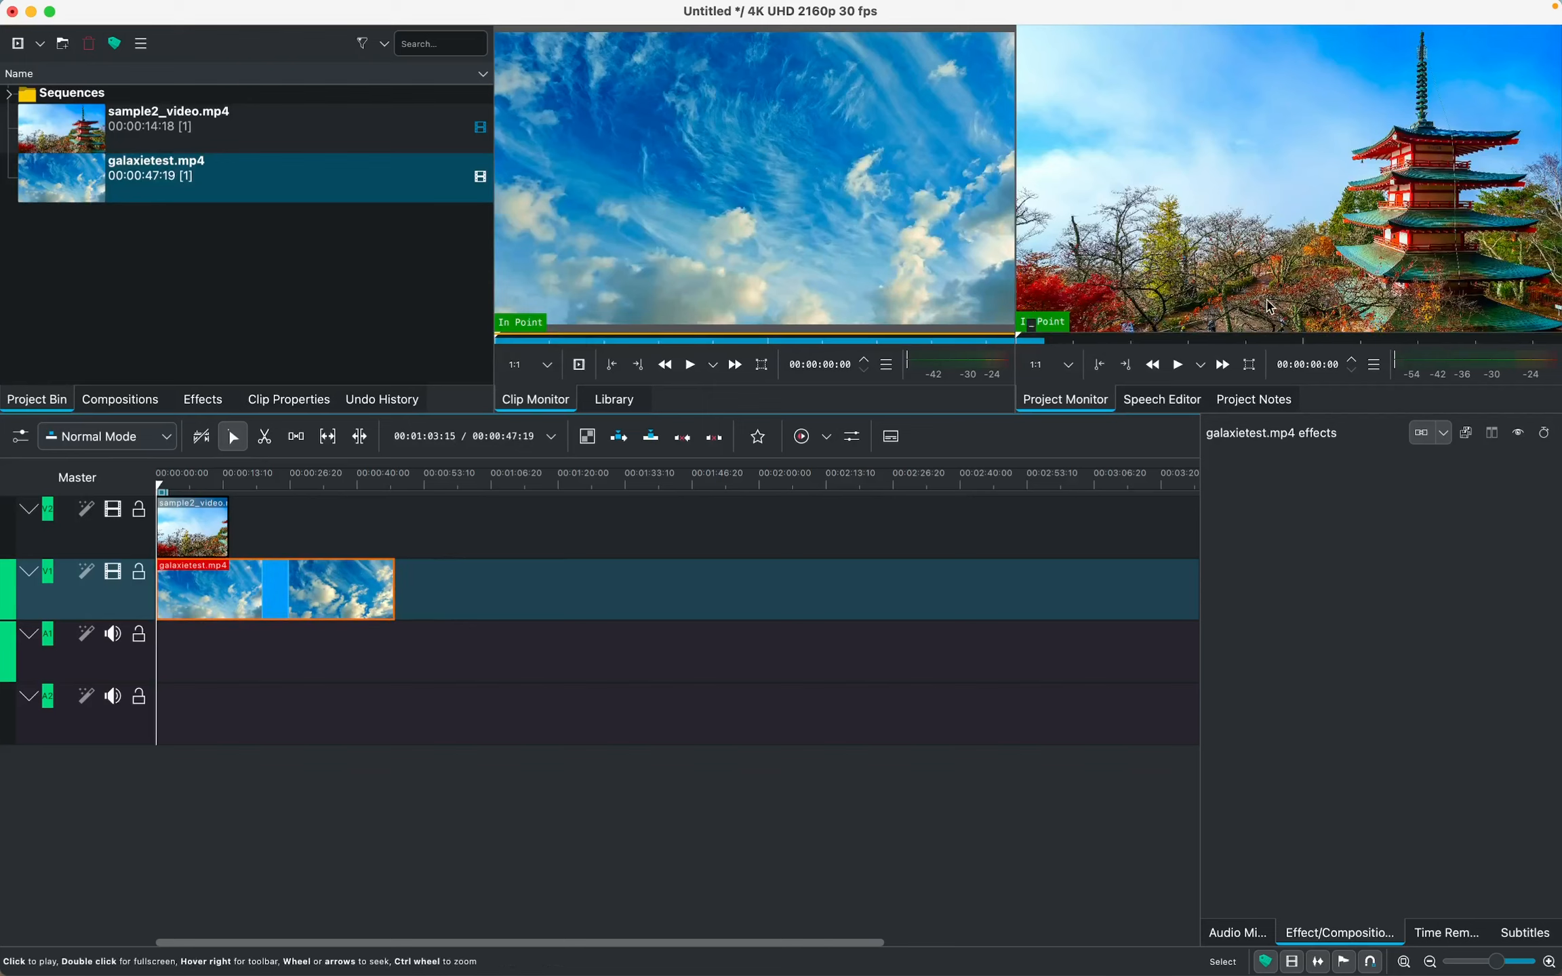
Play the timeline in the project monitor and pause at about 10 seconds
{"action": "left_click", "coordinate": [1179, 367]}
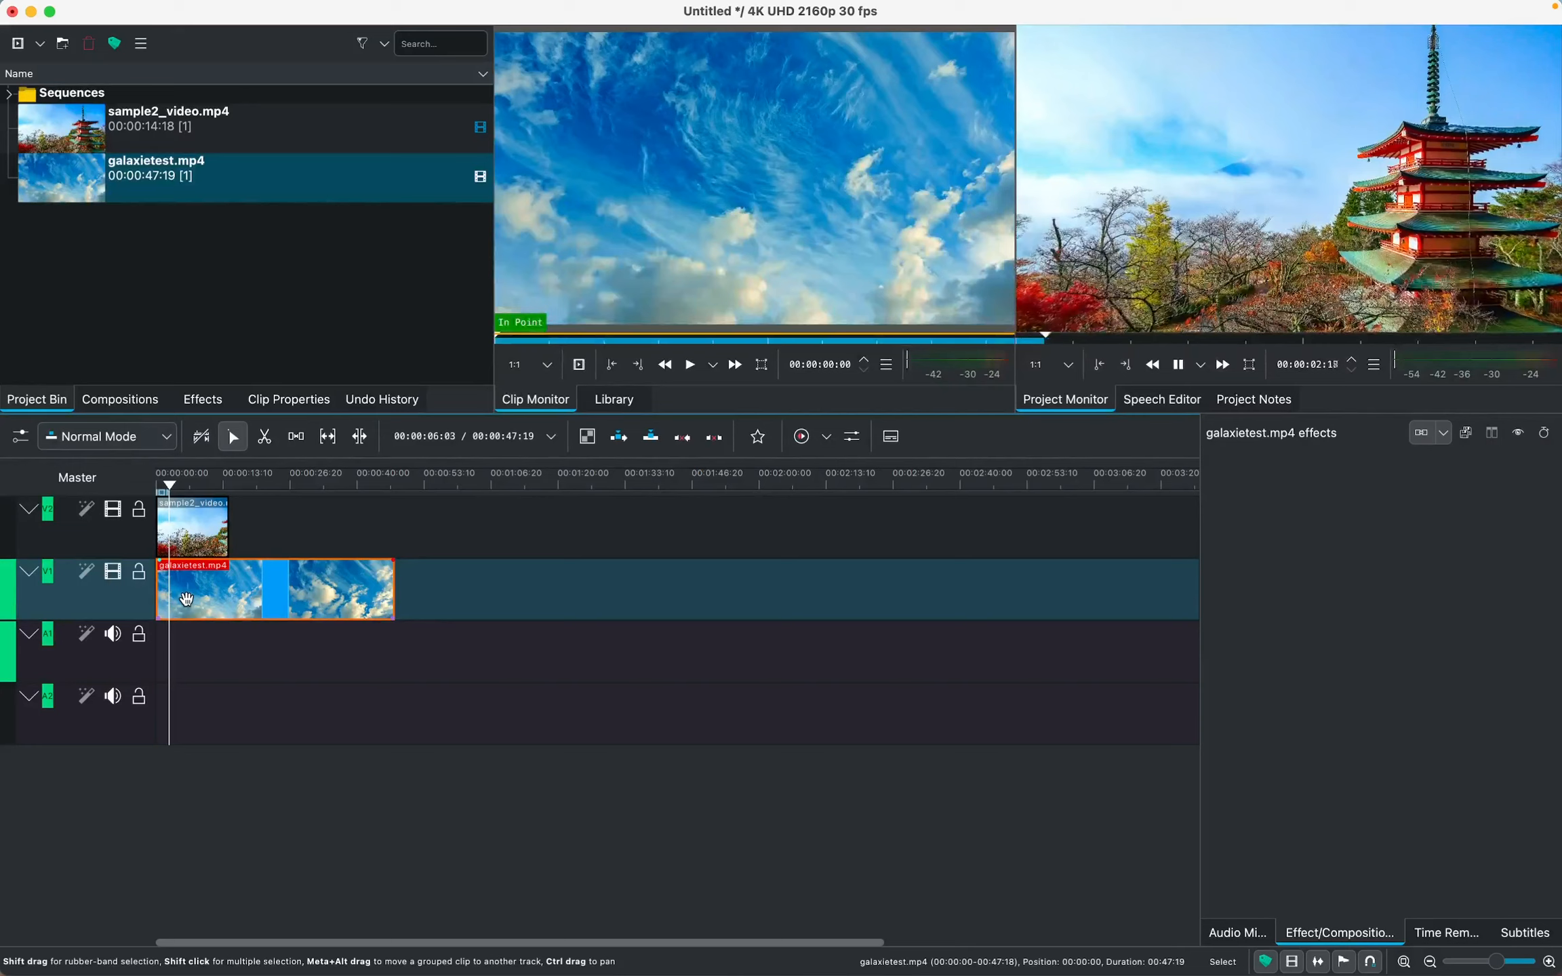
{"action": "left_click", "coordinate": [1179, 367]}
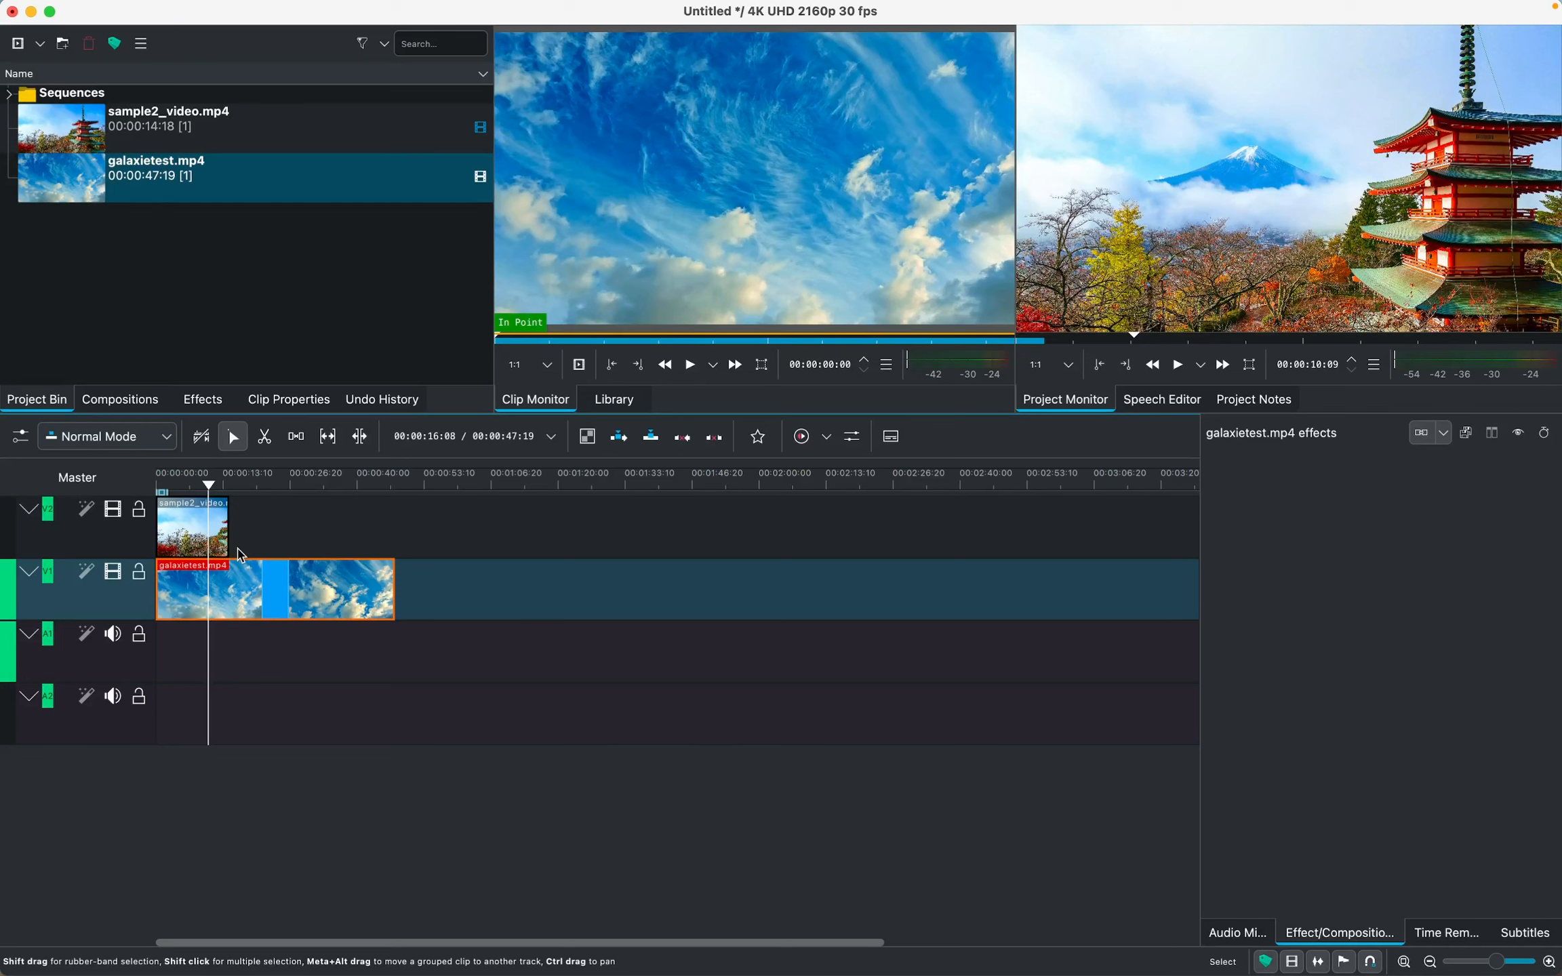
Insert the Transform effect on the sample2_video.mp4 clip on track V2
{"action": "left_click", "coordinate": [204, 532]}
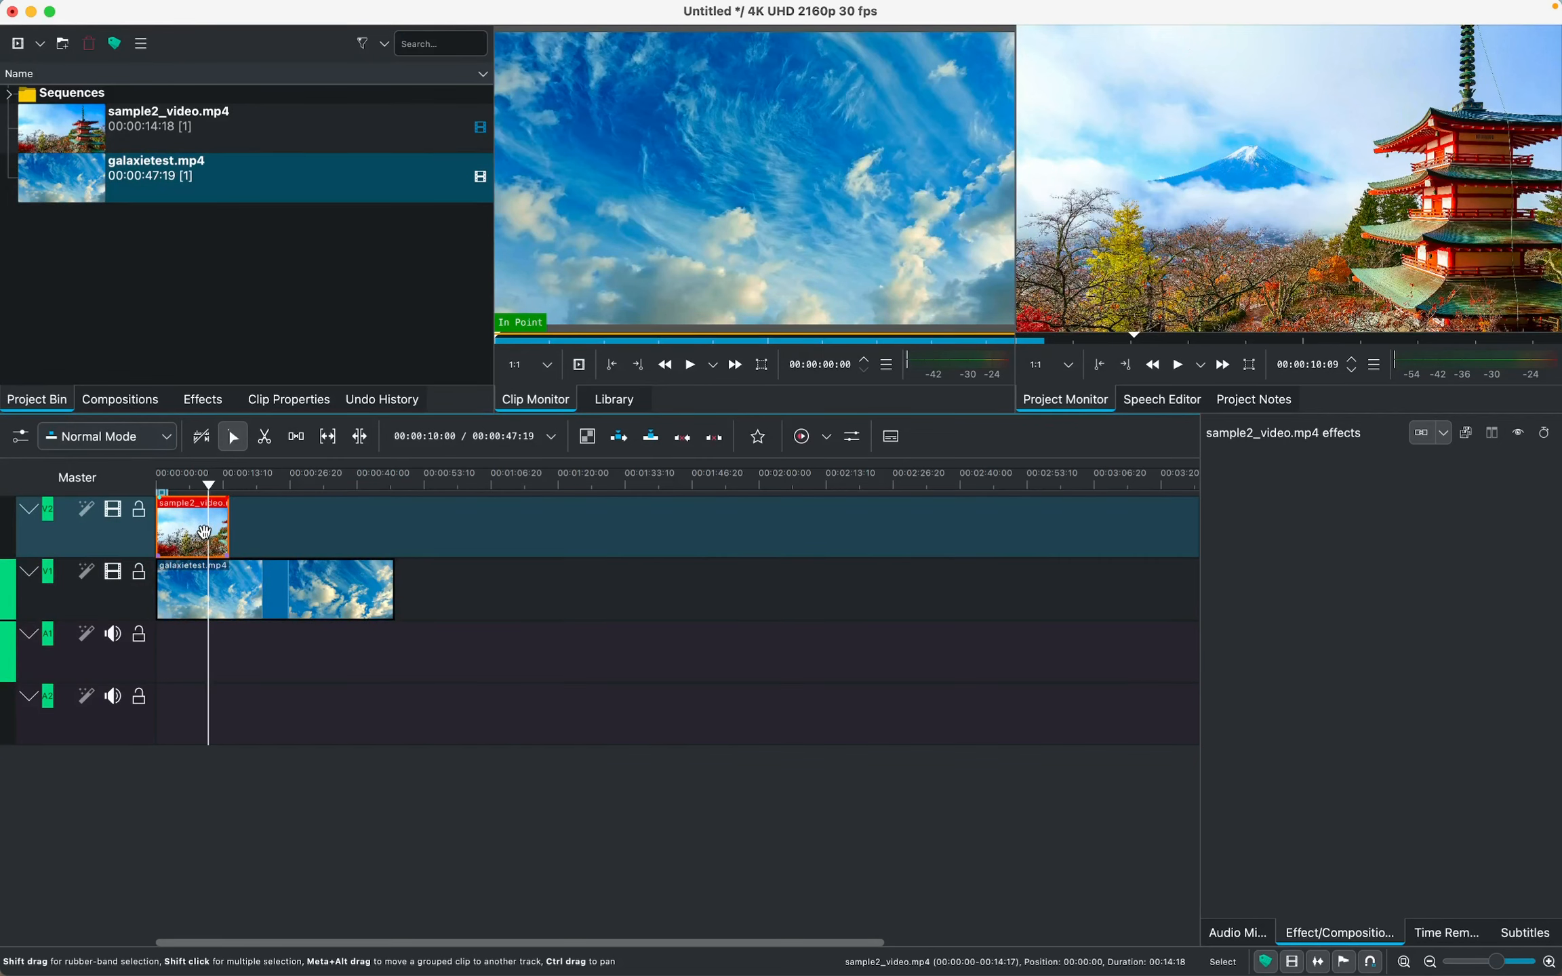
{"action": "right_click", "coordinate": [204, 532]}
{"action": "mouse_move", "coordinate": [315, 491]}
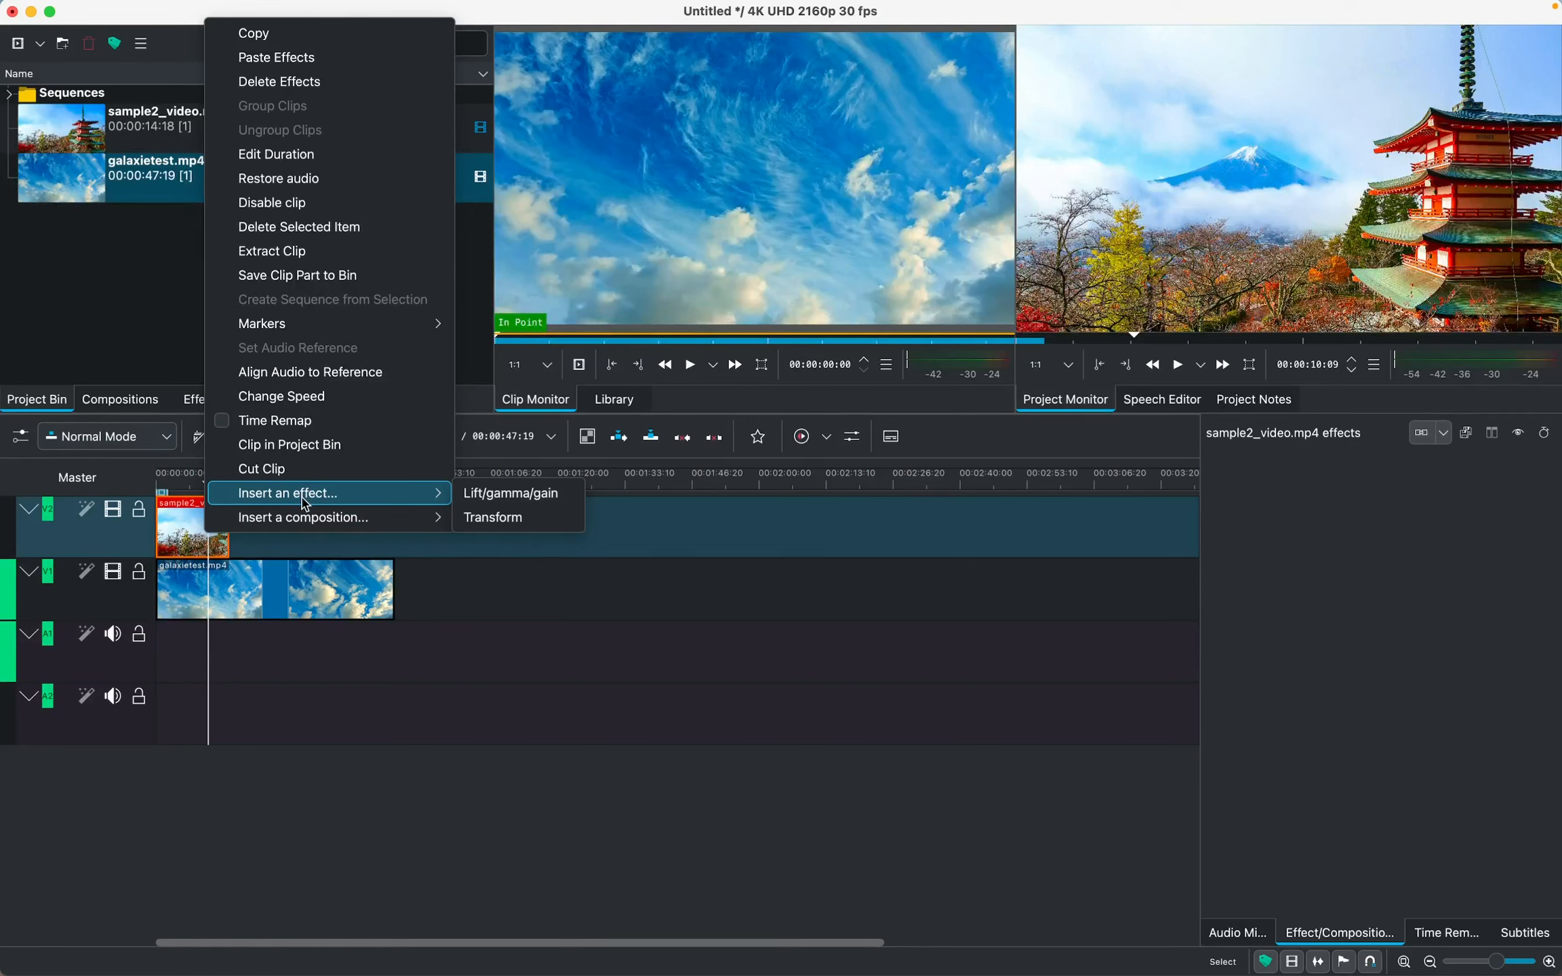
{"action": "left_click", "coordinate": [197, 537]}
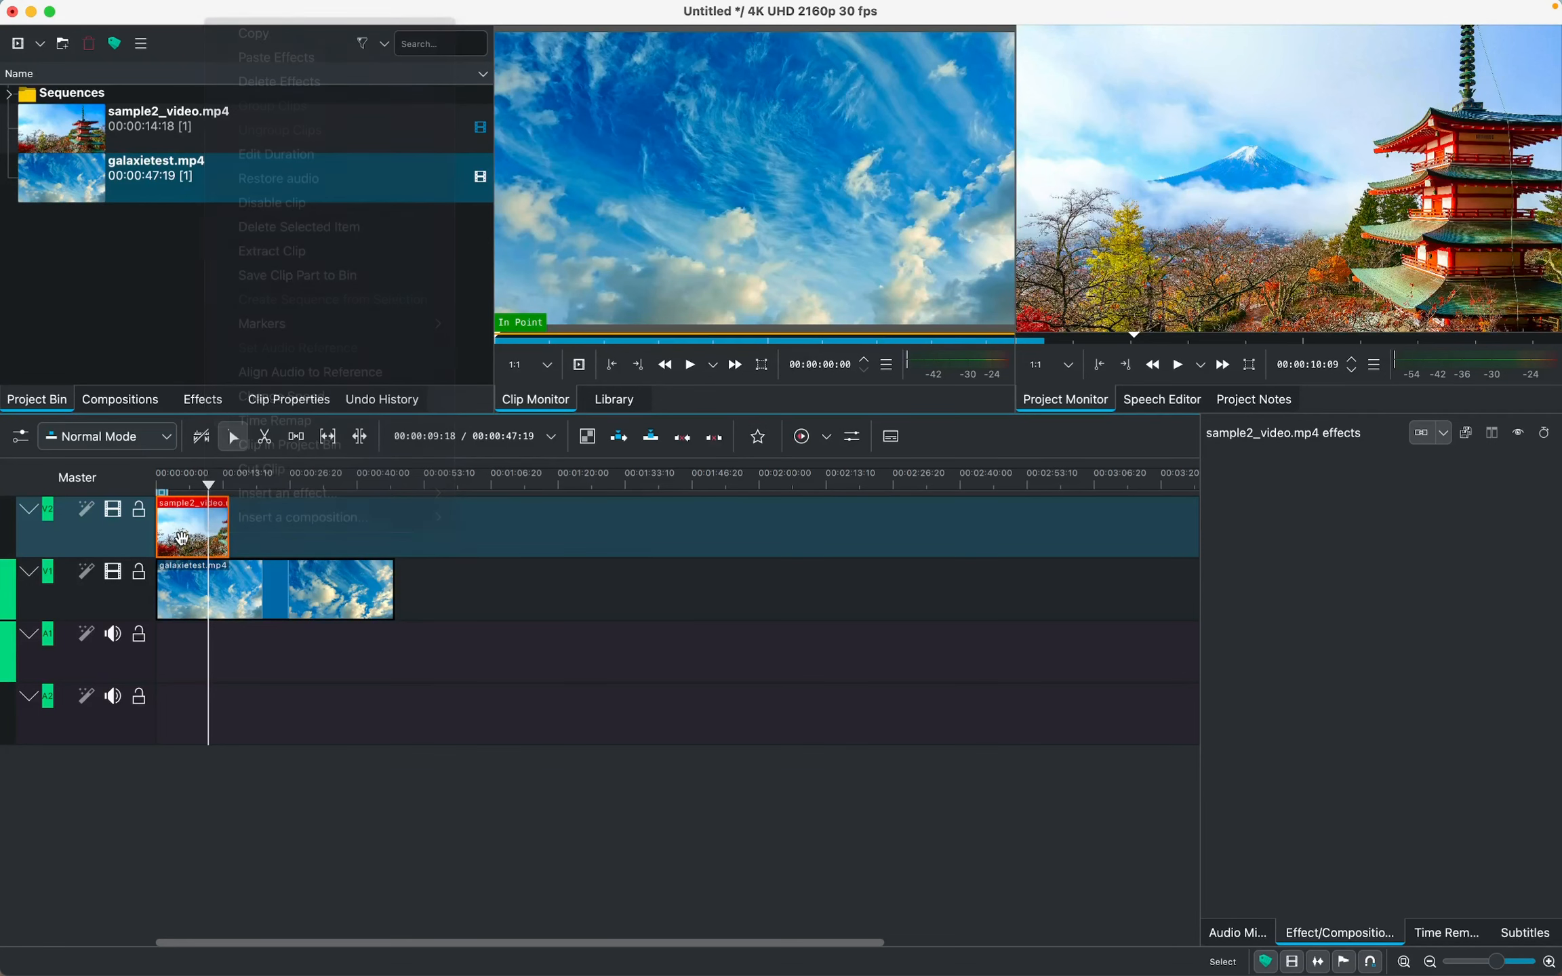
{"action": "right_click", "coordinate": [196, 537]}
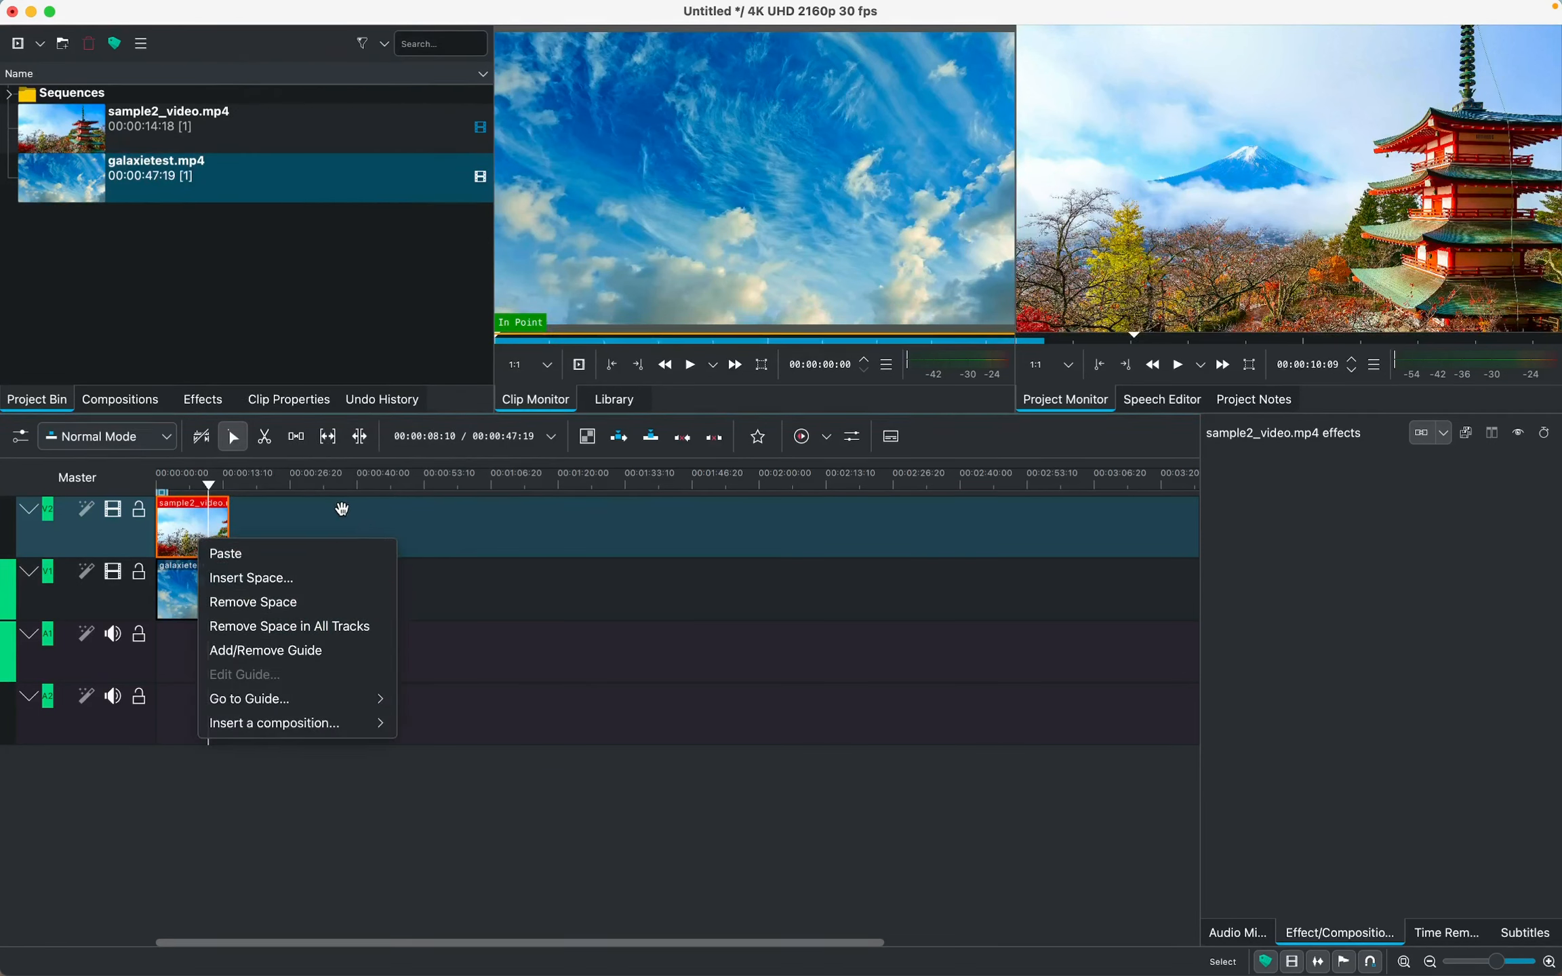
{"action": "left_click", "coordinate": [229, 524]}
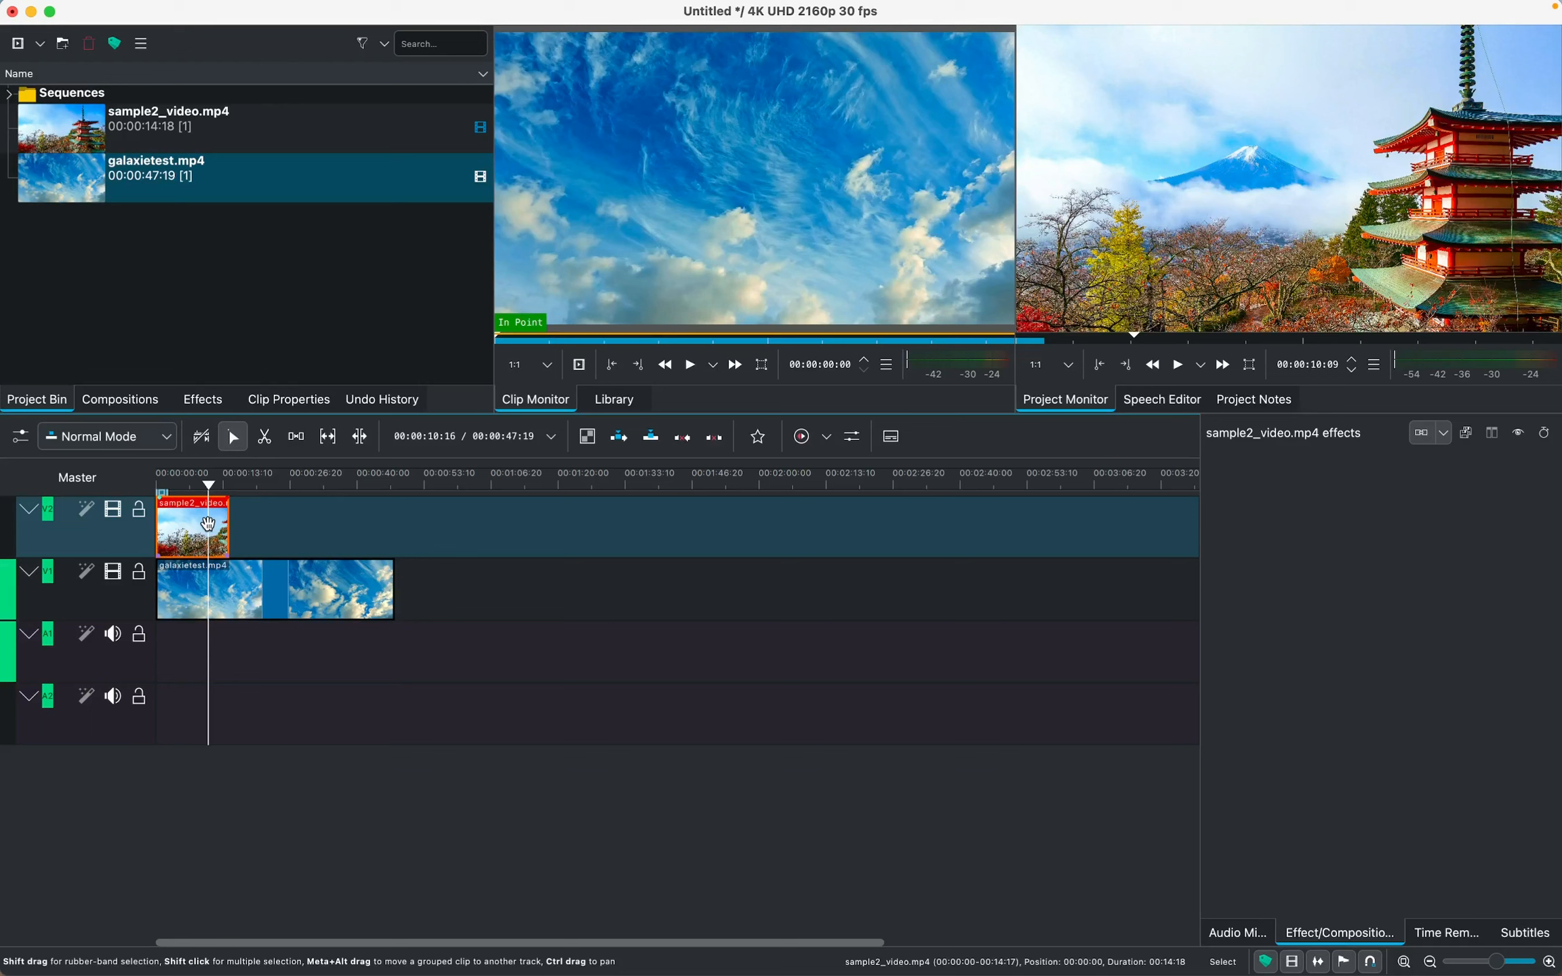
{"action": "right_click", "coordinate": [209, 524]}
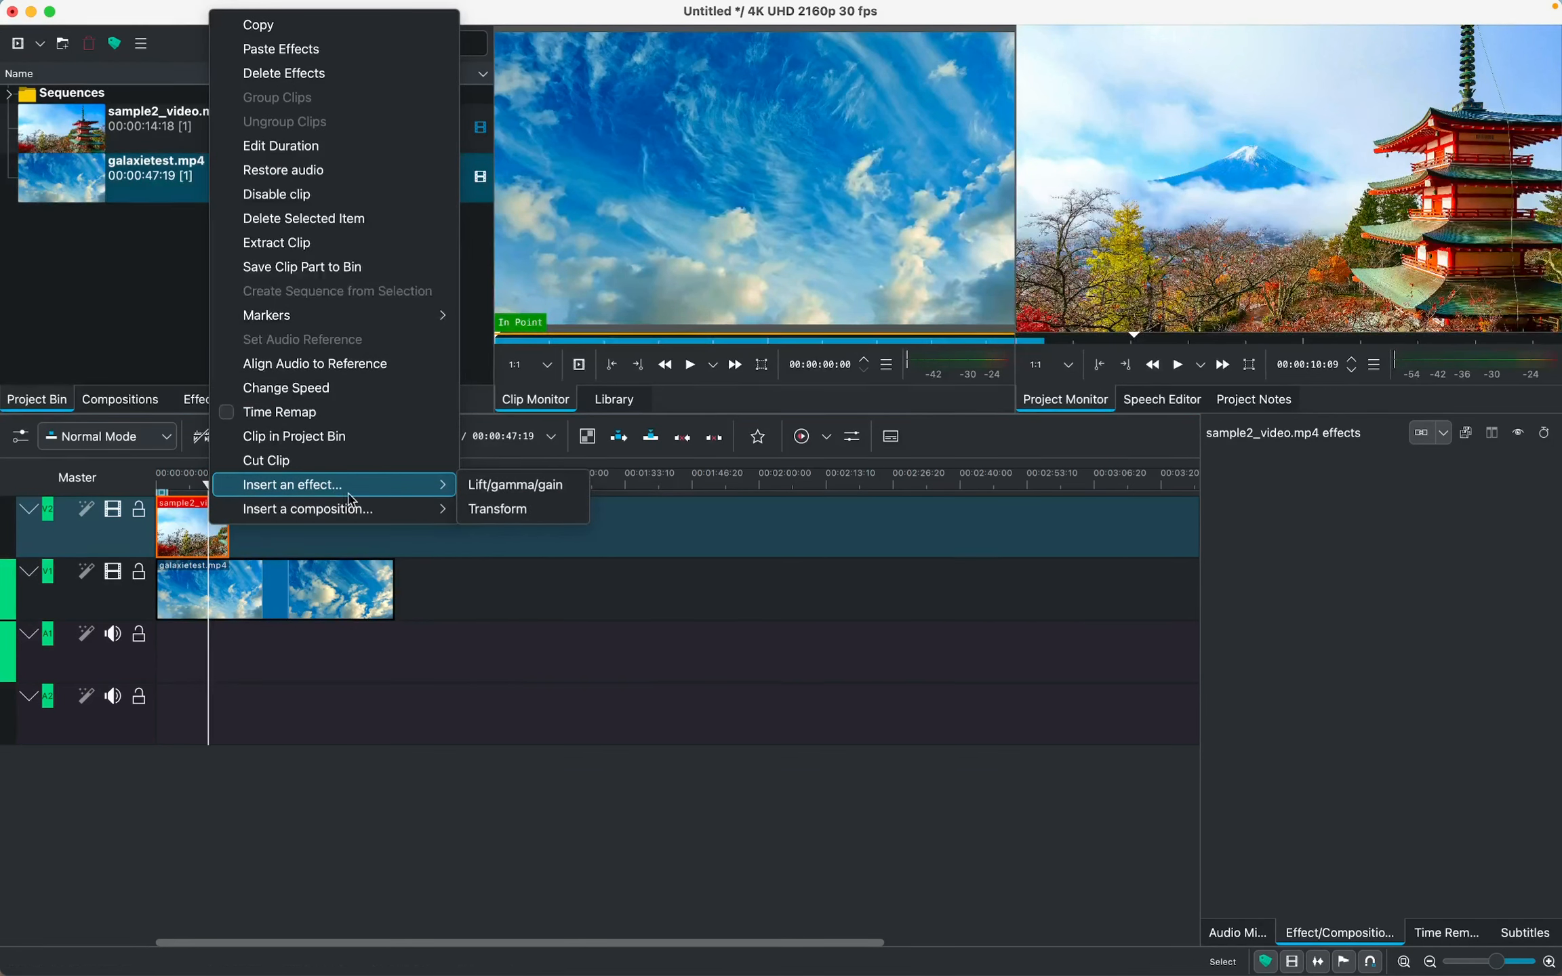
{"action": "left_click", "coordinate": [497, 510]}
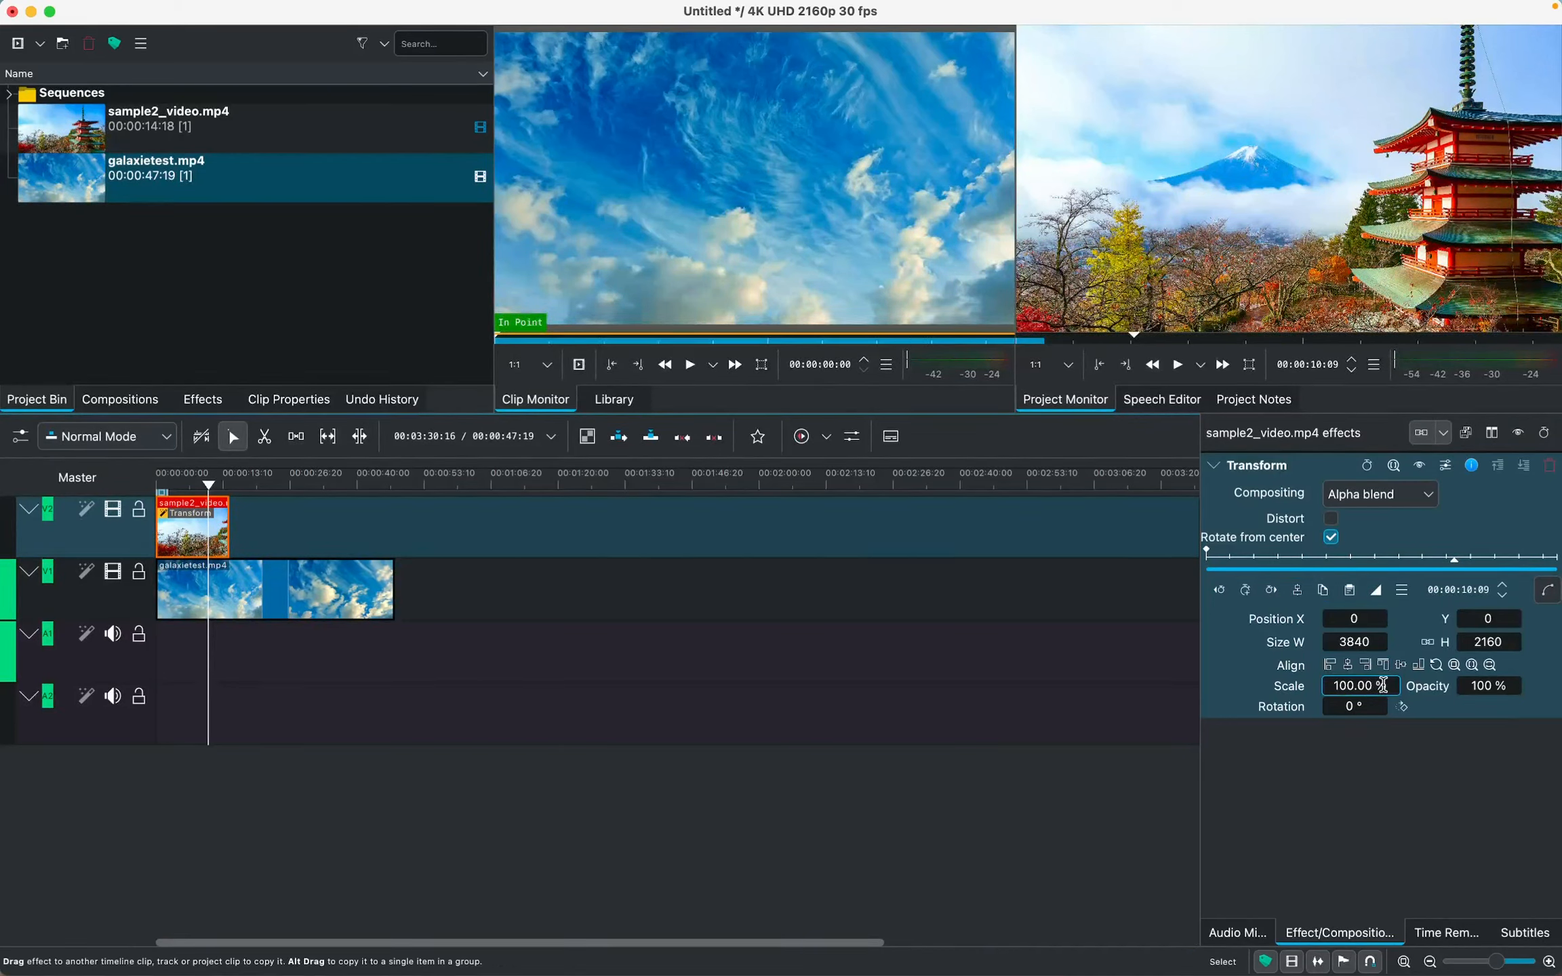
Scale sample2_video.mp4 down to about 30.69 % with Transform and shift it to about X 1236, Y 623
{"action": "left_click_drag", "start_coordinate": [1386, 685], "coordinate": [1302, 685]}
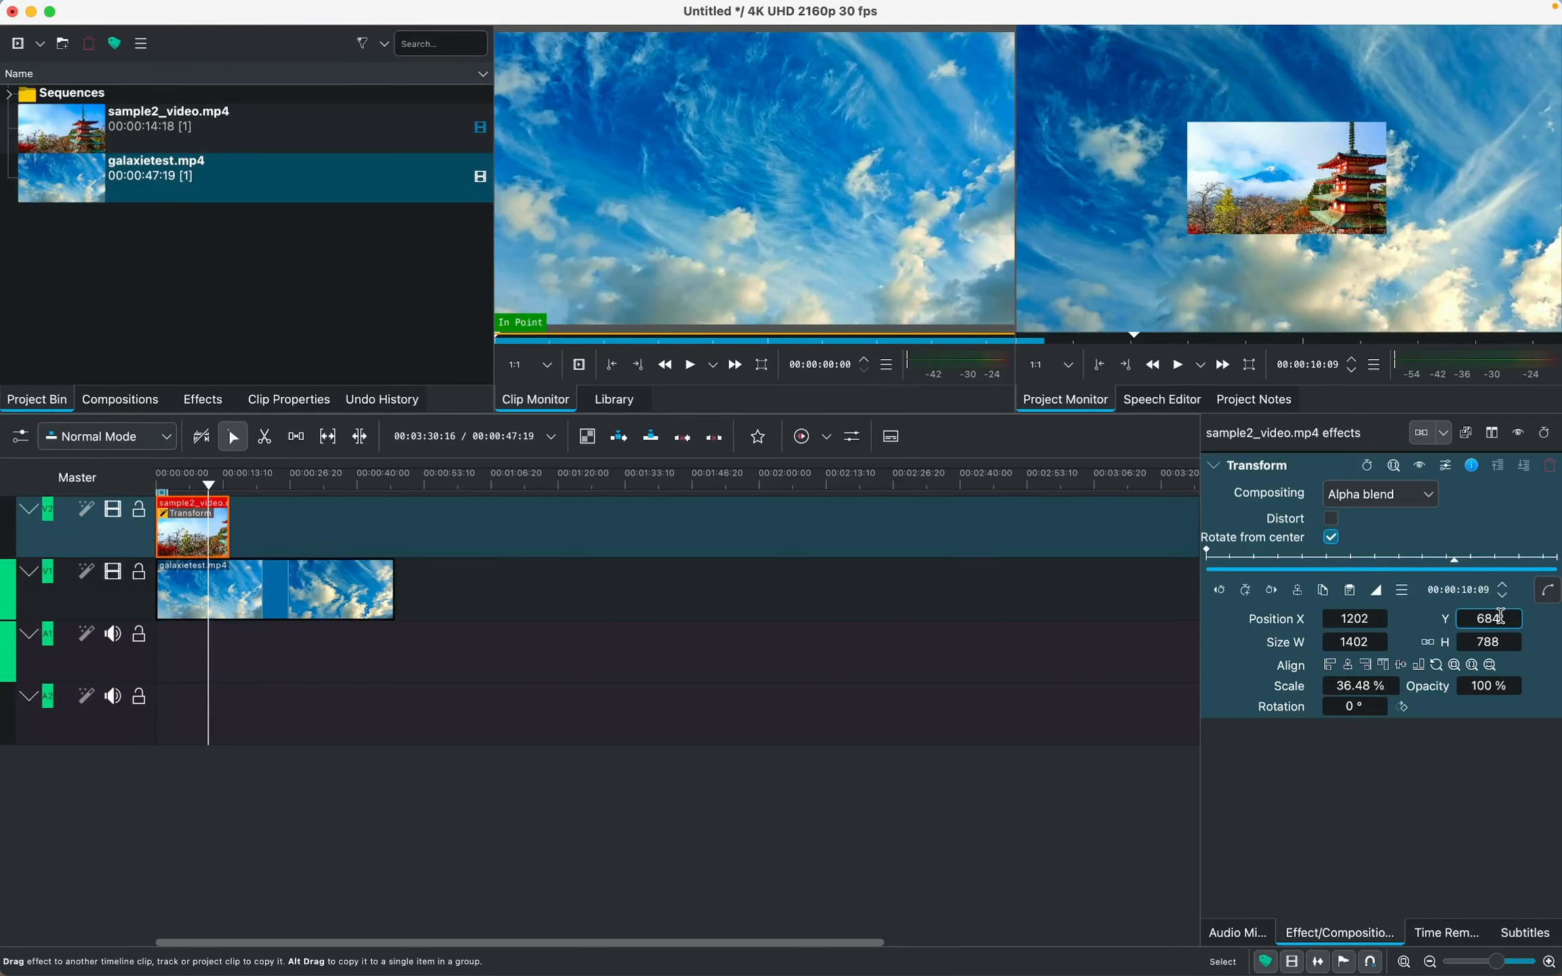
{"action": "left_click_drag", "start_coordinate": [1500, 616], "coordinate": [1408, 617]}
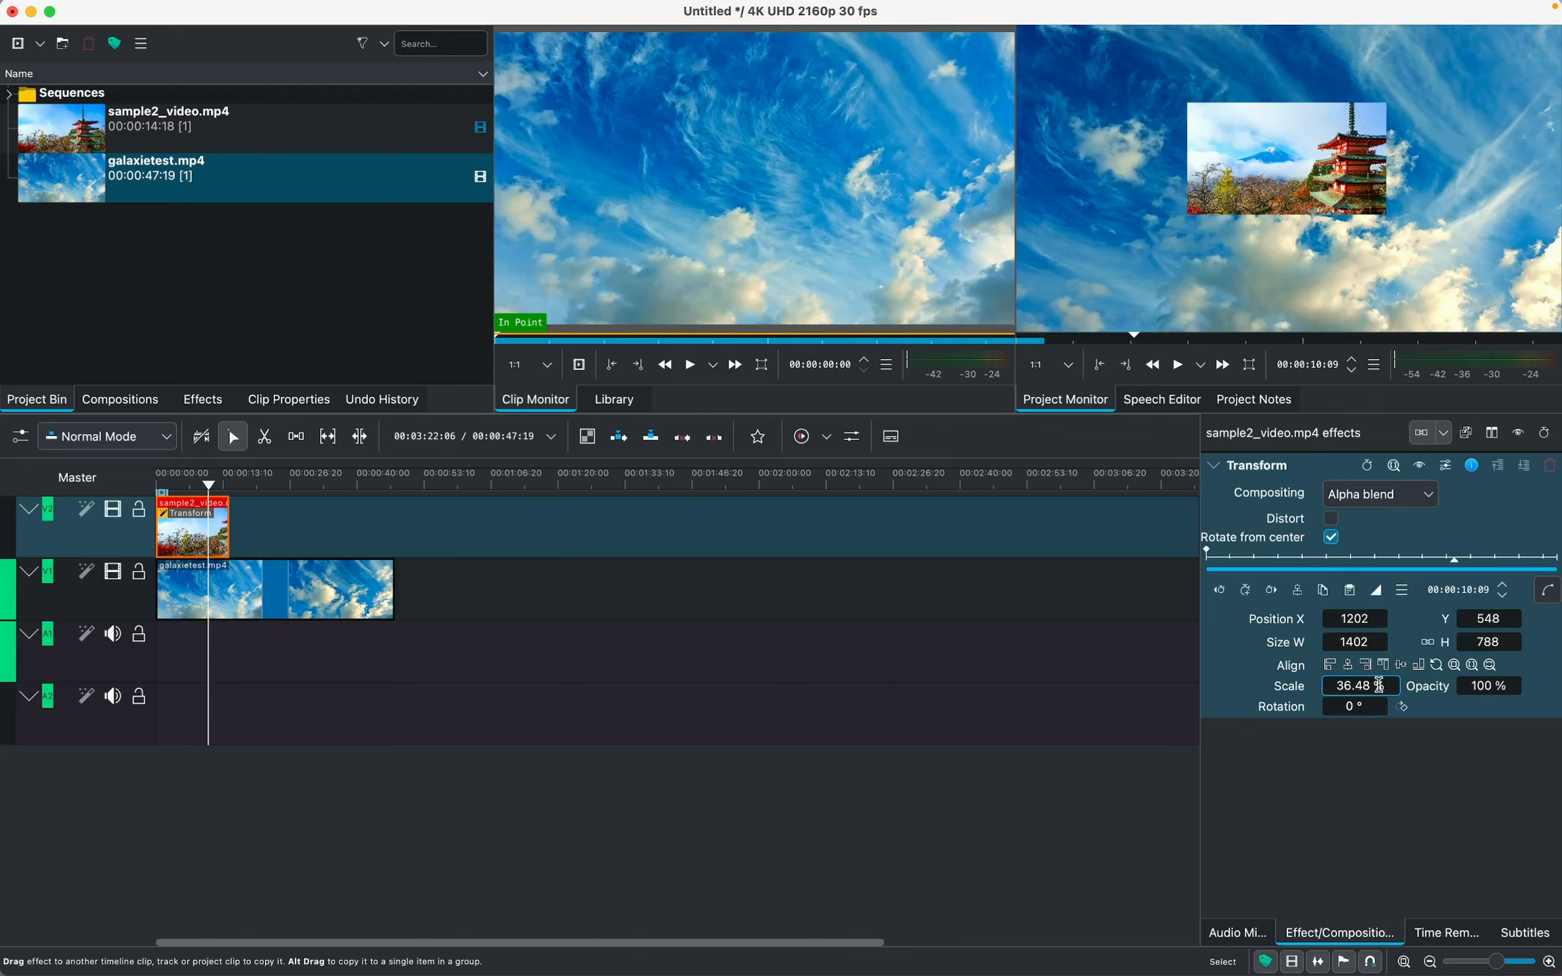
{"action": "mouse_move", "coordinate": [1387, 685]}
{"action": "left_mouse_down"}
{"action": "mouse_move", "coordinate": [1362, 685]}
{"action": "mouse_move", "coordinate": [1383, 685]}
{"action": "left_mouse_up"}
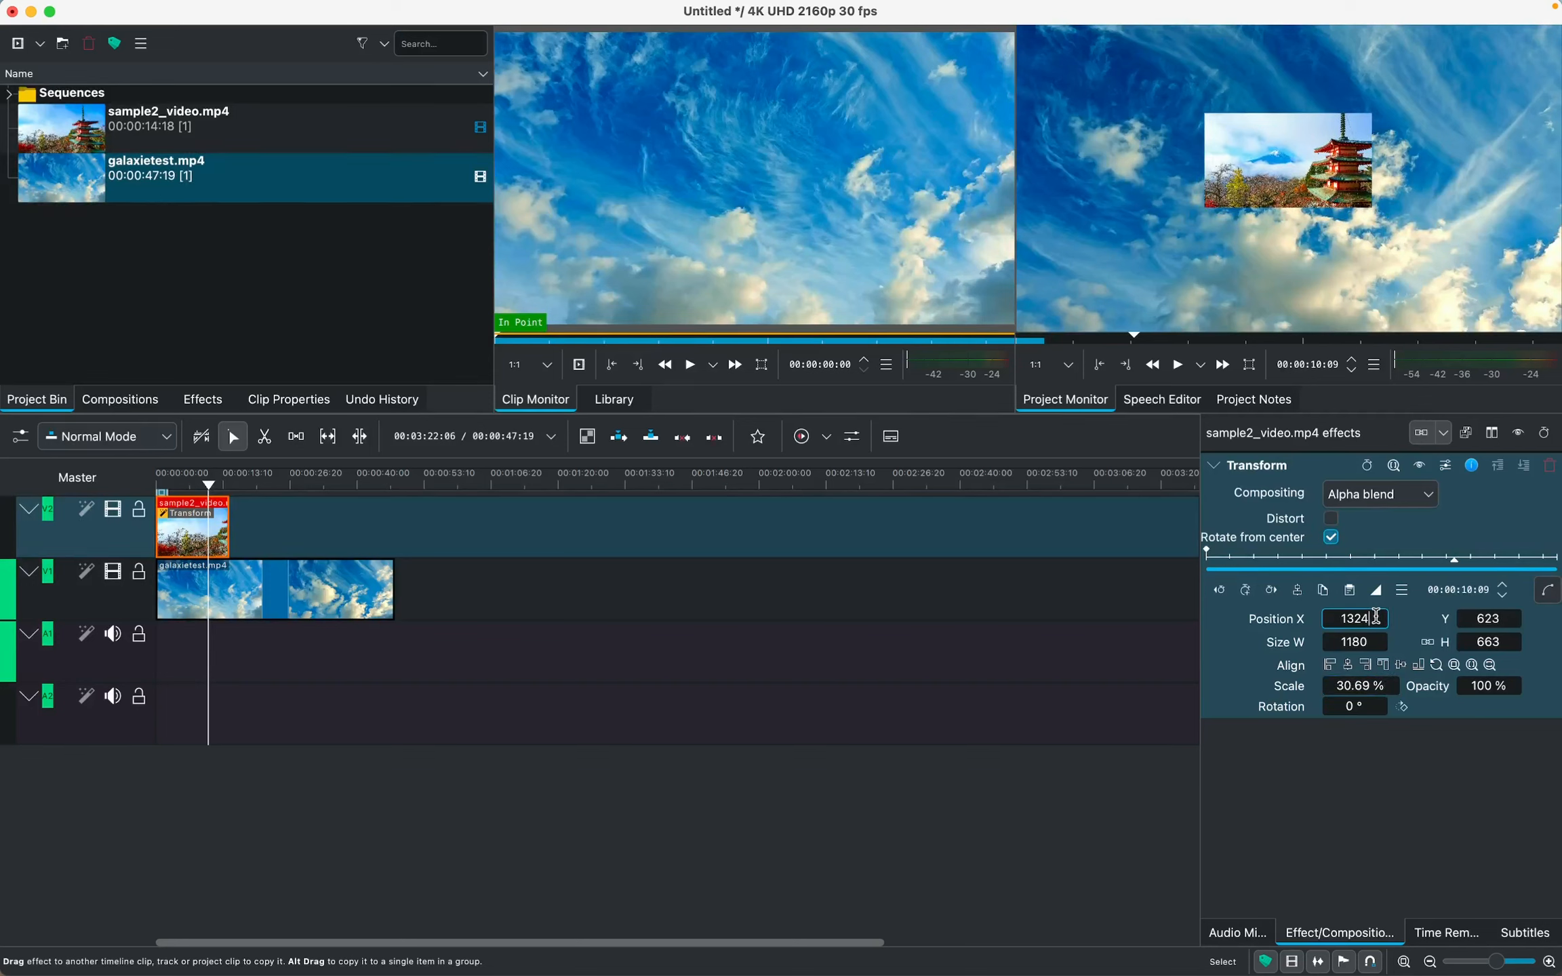
{"action": "mouse_move", "coordinate": [1376, 615]}
{"action": "left_mouse_down"}
{"action": "mouse_move", "coordinate": [1362, 616]}
{"action": "mouse_move", "coordinate": [1376, 617]}
{"action": "left_mouse_up"}
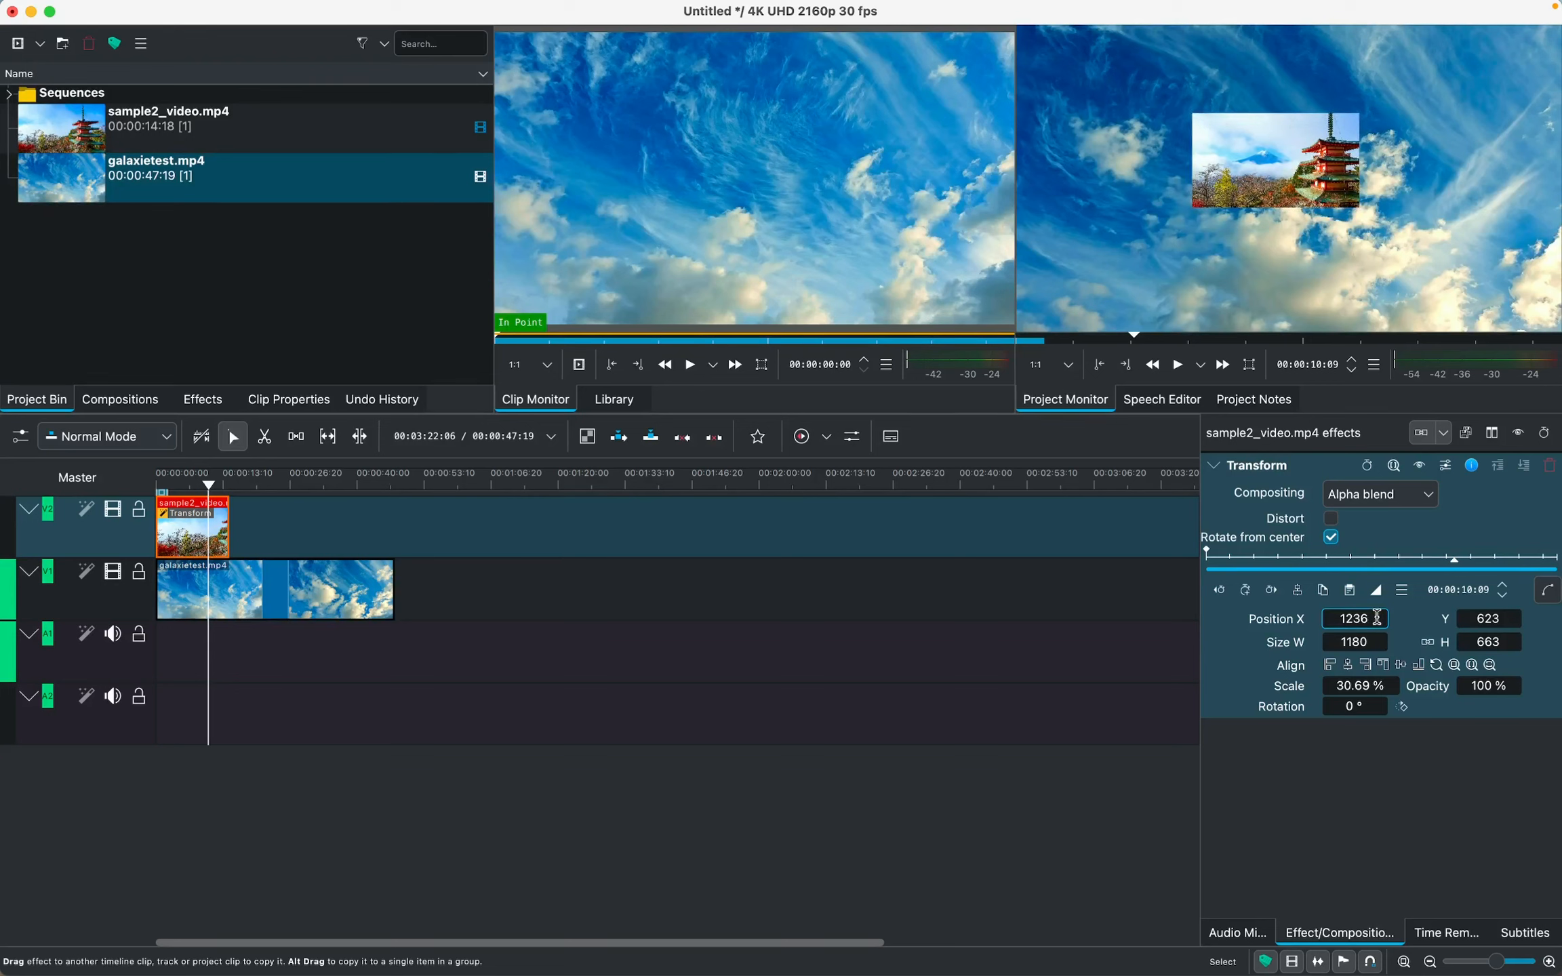